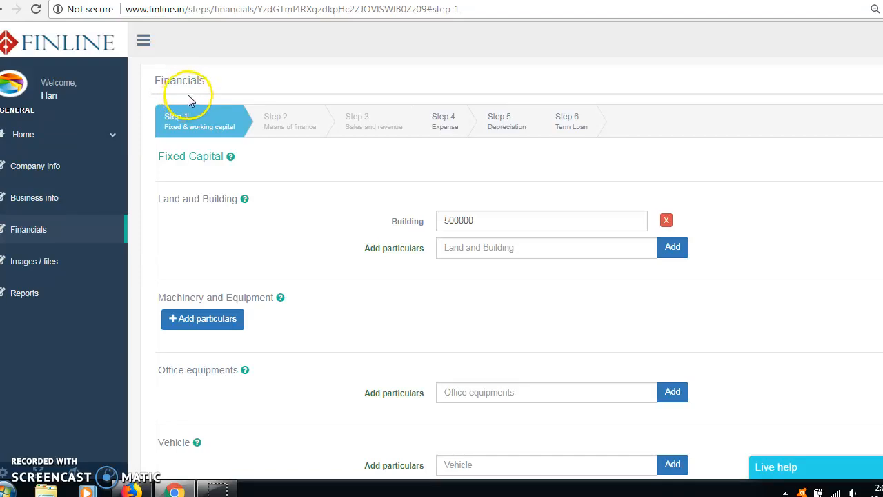
# Step: Examine the fixed capital sections of the Fixed & working capital form, from Land and Building down to Total fixed capital
pyautogui.moveTo(154, 81); pyautogui.dragTo(216, 84)
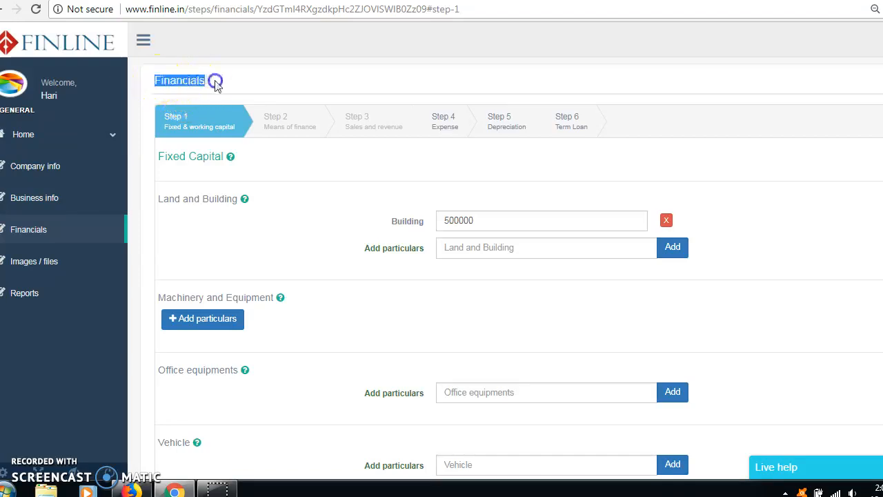
pyautogui.click(228, 85)
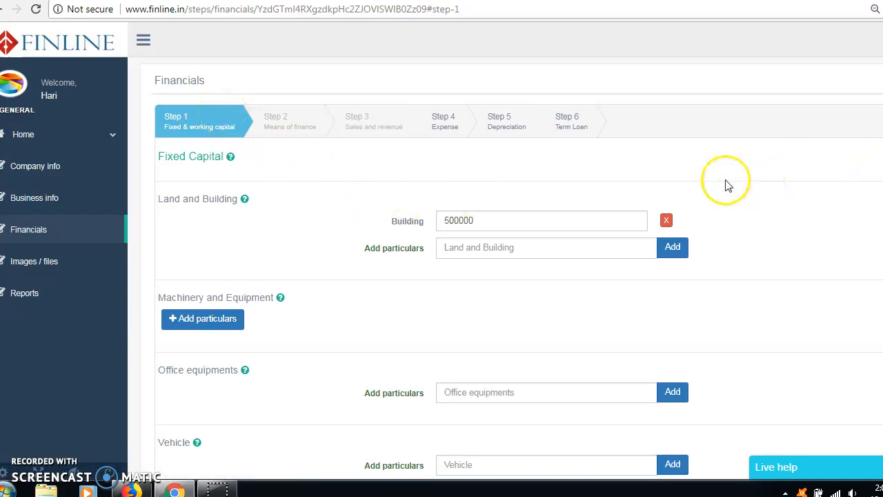
pyautogui.scroll(-1, 337, 216)
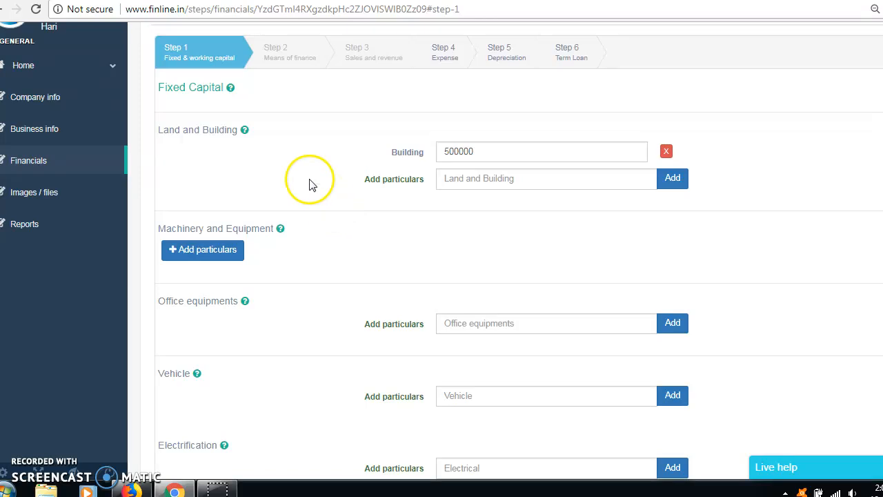
pyautogui.scroll(-1, 200, 141)
pyautogui.scroll(1, 198, 138)
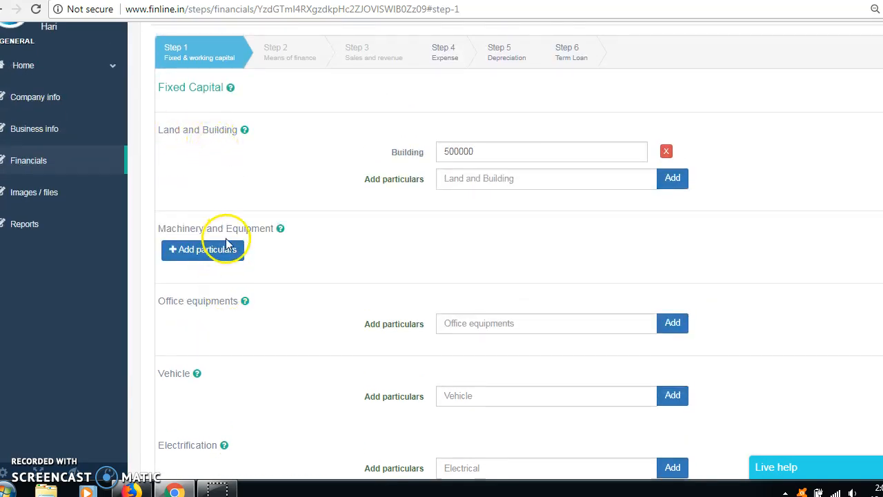
pyautogui.scroll(-5, 205, 315)
pyautogui.scroll(-1, 199, 329)
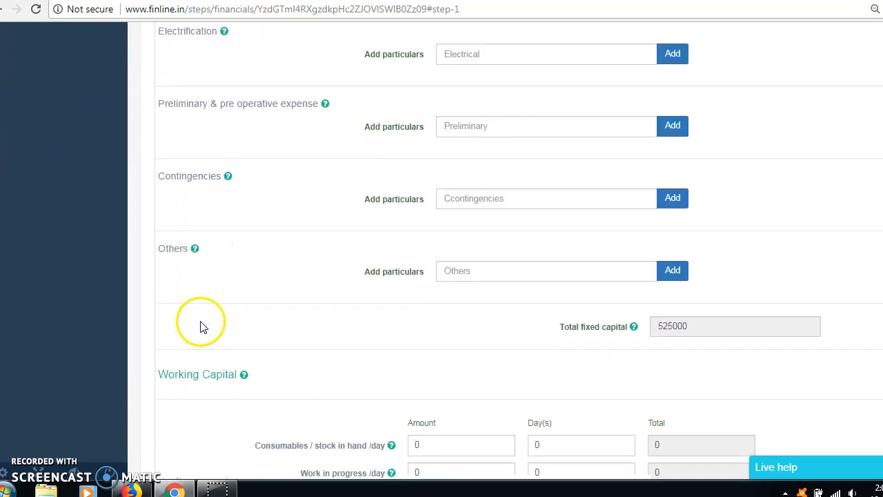
pyautogui.scroll(6, 200, 276)
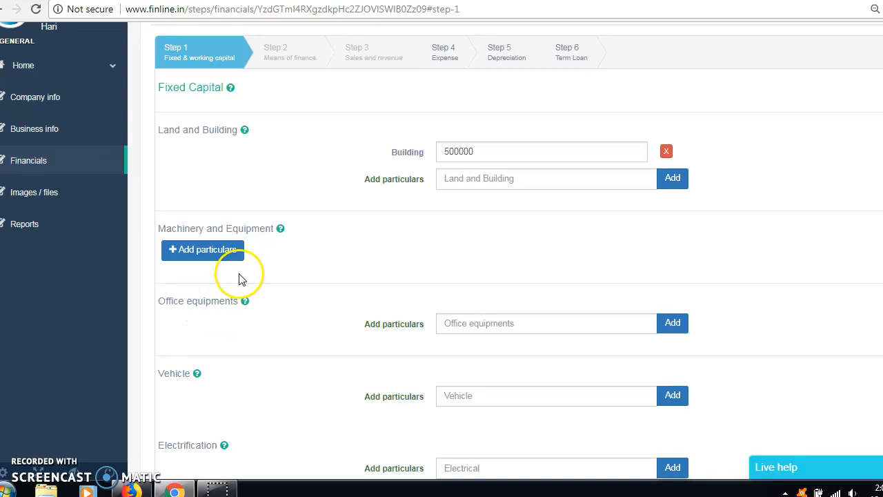
pyautogui.scroll(1, 239, 278)
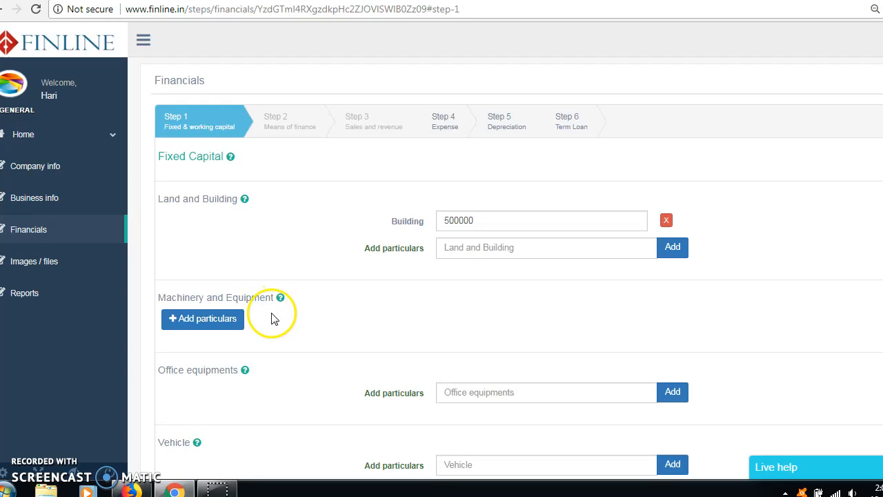
pyautogui.scroll(-1, 274, 318)
pyautogui.scroll(-2, 238, 319)
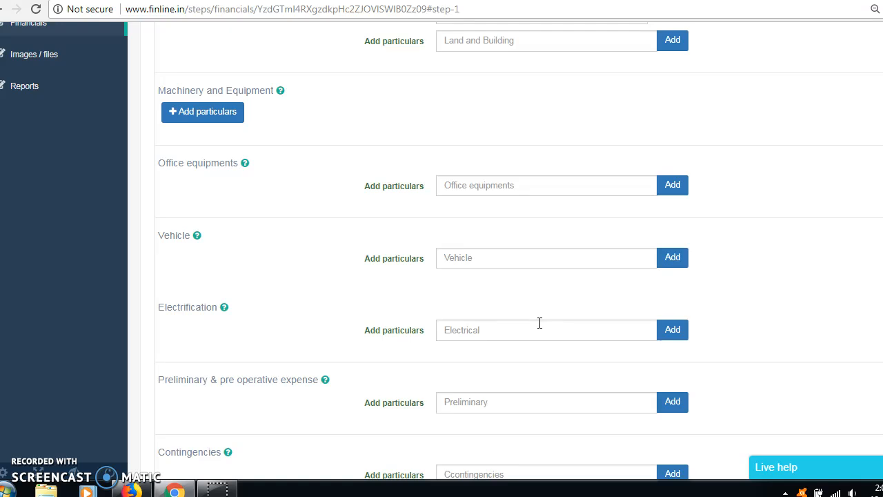
pyautogui.scroll(2, 544, 232)
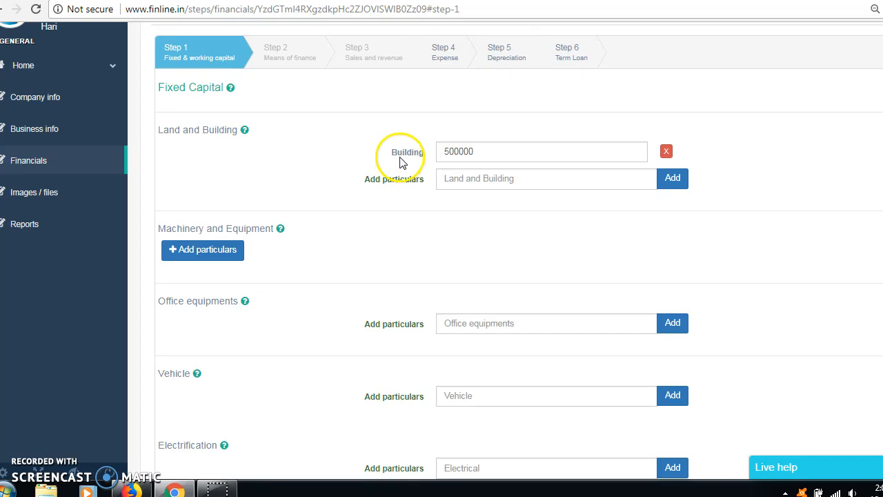
pyautogui.moveTo(441, 152); pyautogui.dragTo(480, 152)
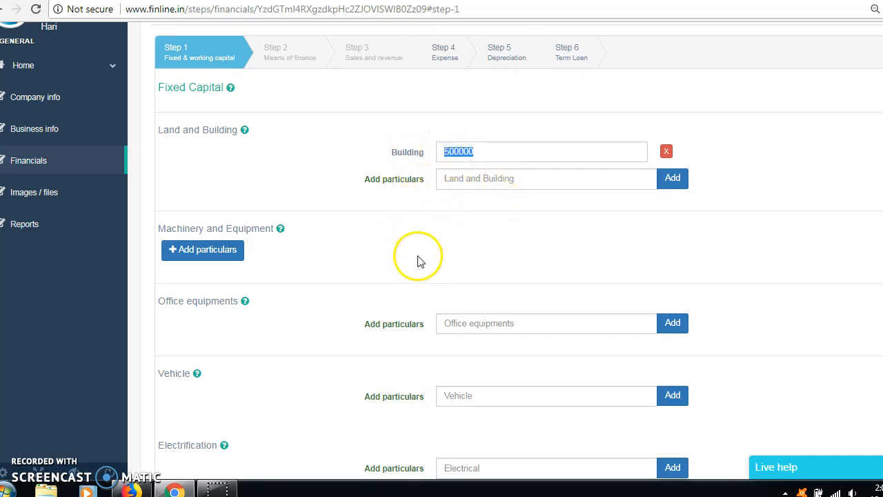
pyautogui.scroll(-4, 419, 260)
pyautogui.scroll(4, 412, 290)
pyautogui.click(468, 255)
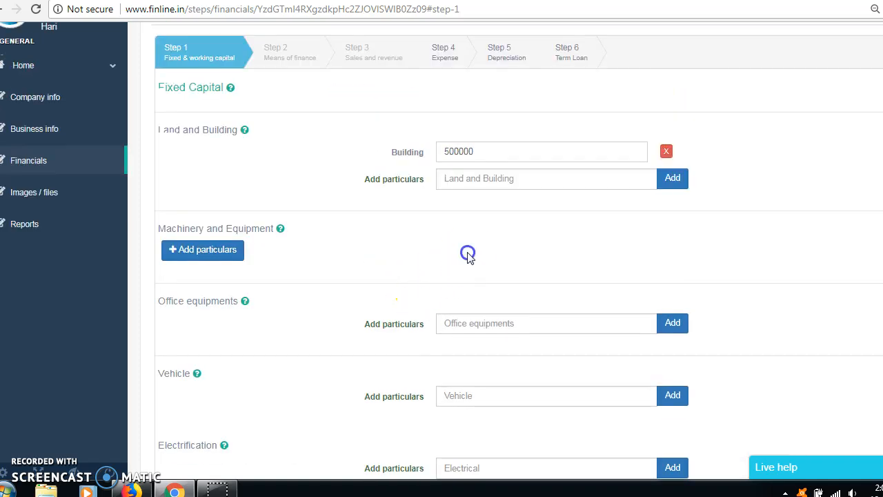
# Step: Add a "Purchase of a land" particular with the amount 150000 under Land and Building, and remove it again
pyautogui.click(477, 180)
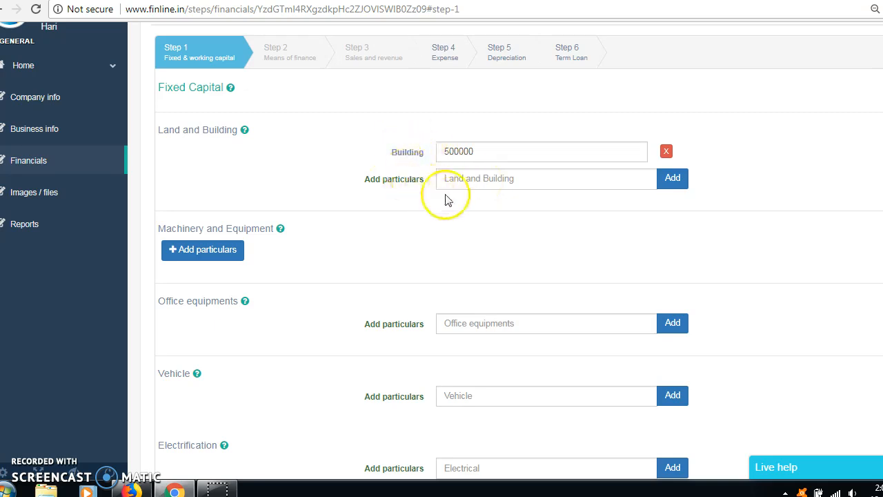
pyautogui.click(485, 179)
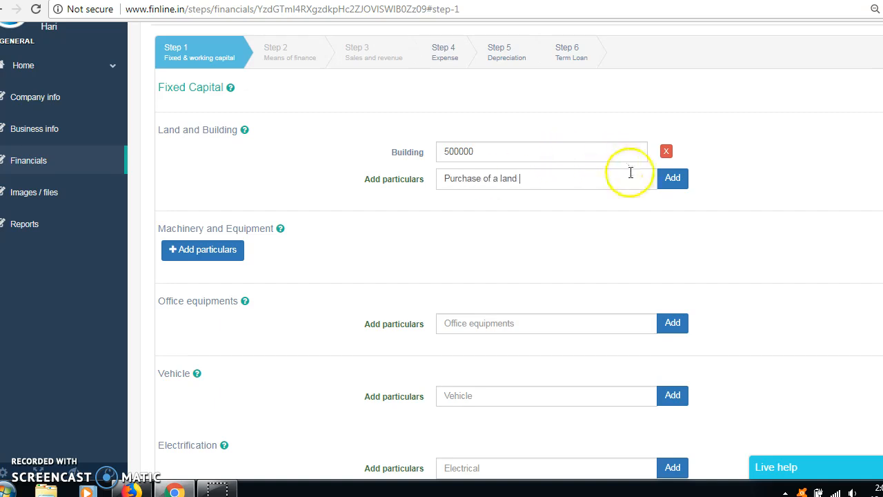
pyautogui.click(678, 183)
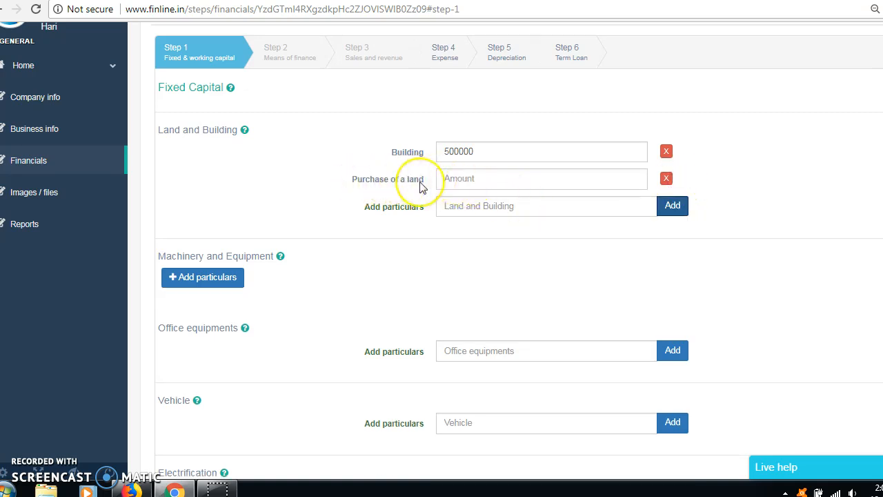
pyautogui.click(466, 180)
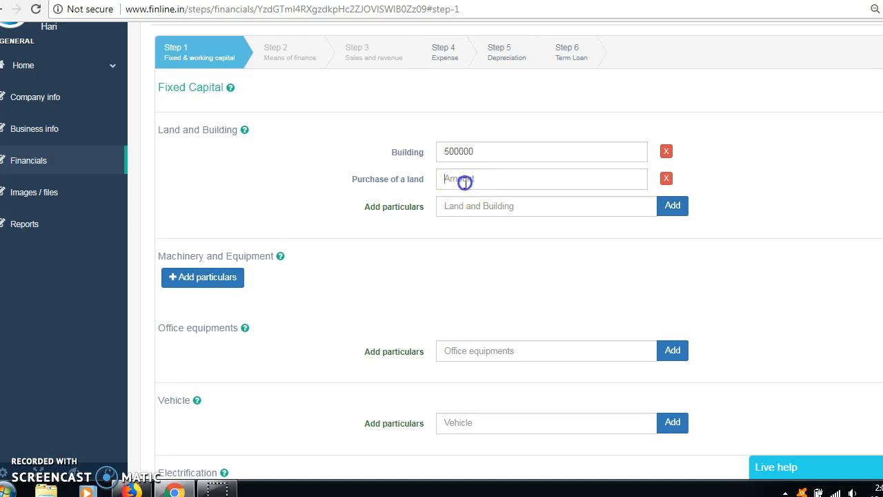
pyautogui.write('150000')
pyautogui.click(466, 179)
pyautogui.moveTo(466, 179); pyautogui.dragTo(487, 179)
pyautogui.click(502, 247)
pyautogui.scroll(-1, 502, 248)
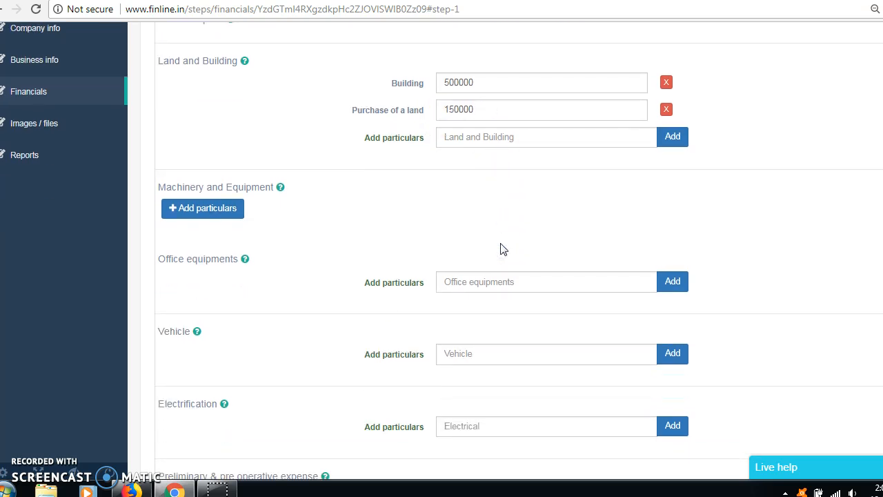
pyautogui.click(667, 110)
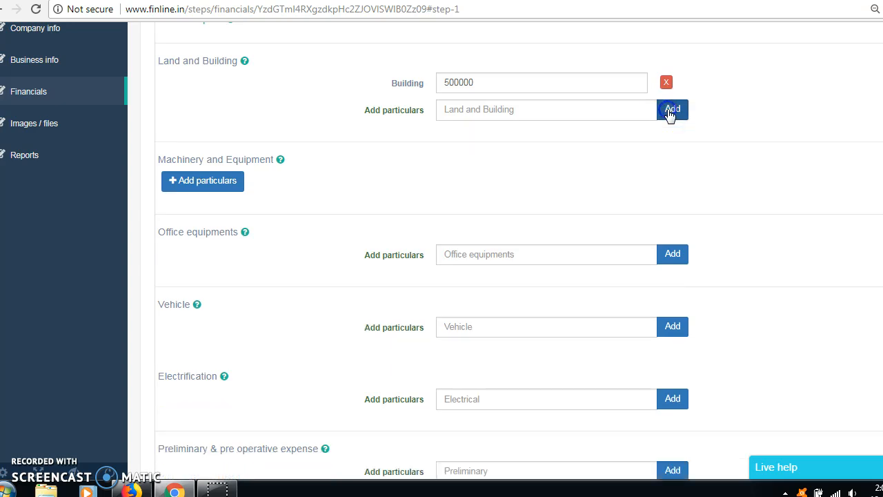
# Step: Add a Machinery and Equipment row for Grinder with supplier "test person", rate 15000 and quantity 2
pyautogui.click(228, 182)
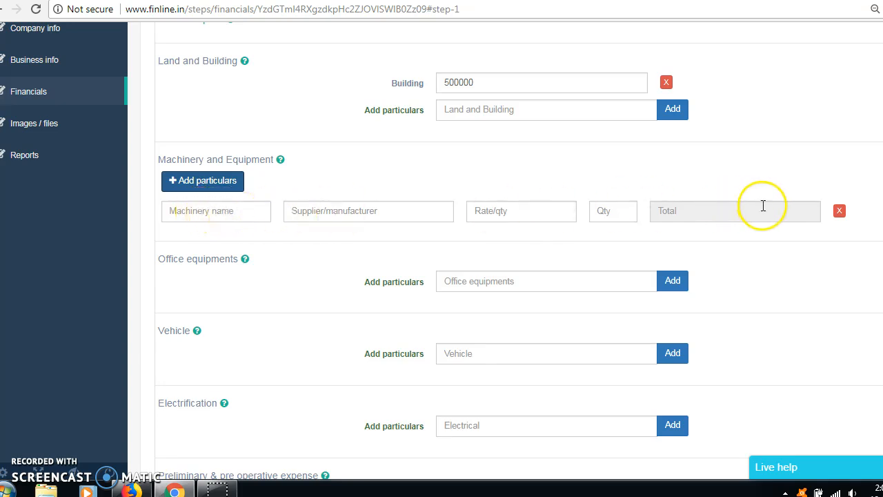
pyautogui.click(243, 213)
pyautogui.click(336, 211)
pyautogui.click(375, 211)
pyautogui.click(489, 211)
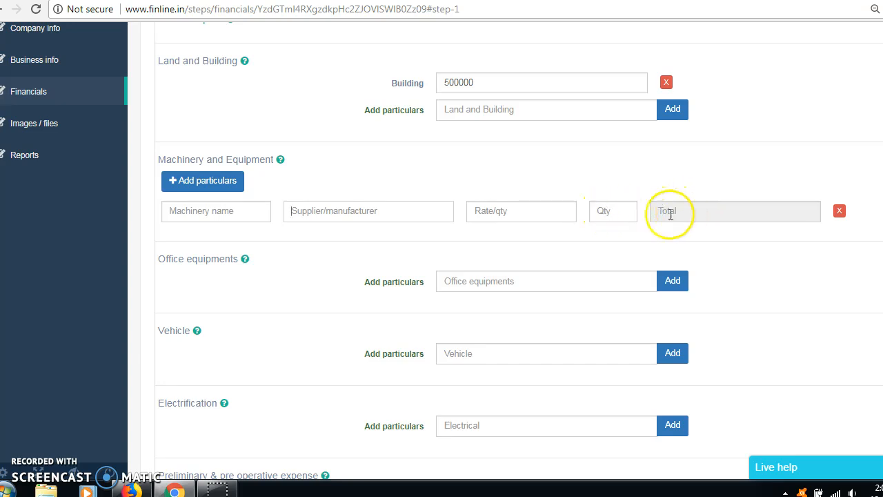
pyautogui.click(240, 208)
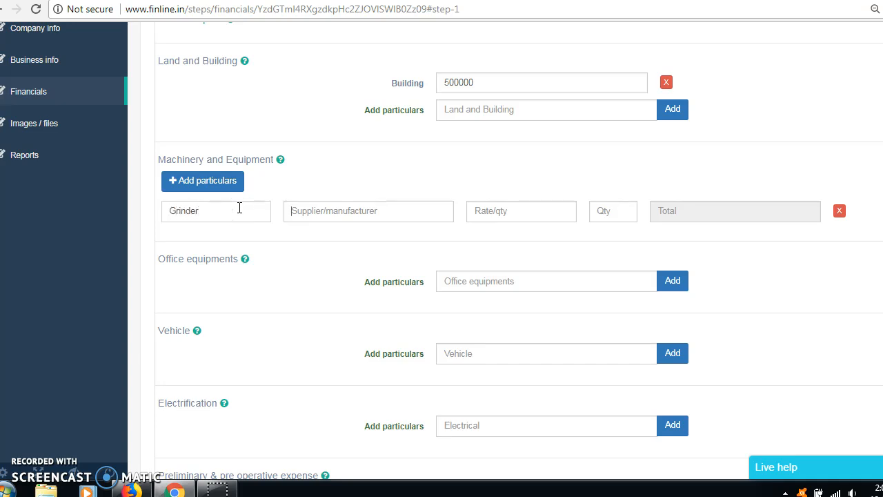
pyautogui.write('test person')
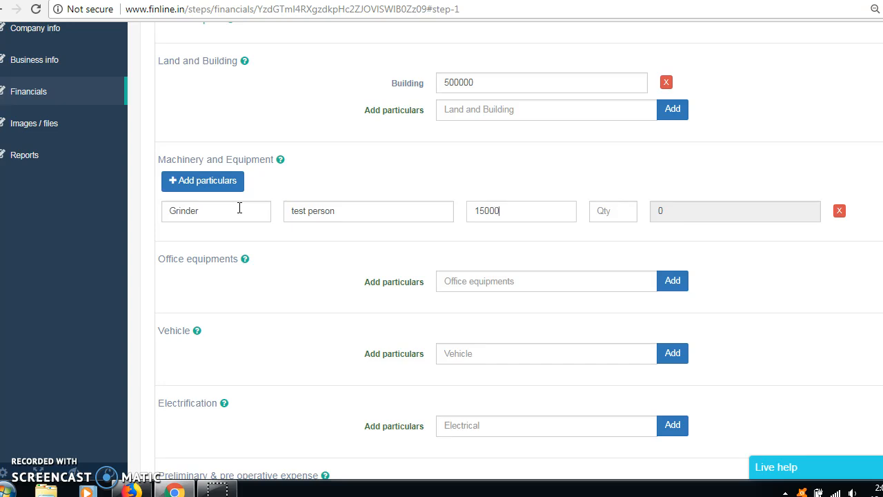
pyautogui.write('2')
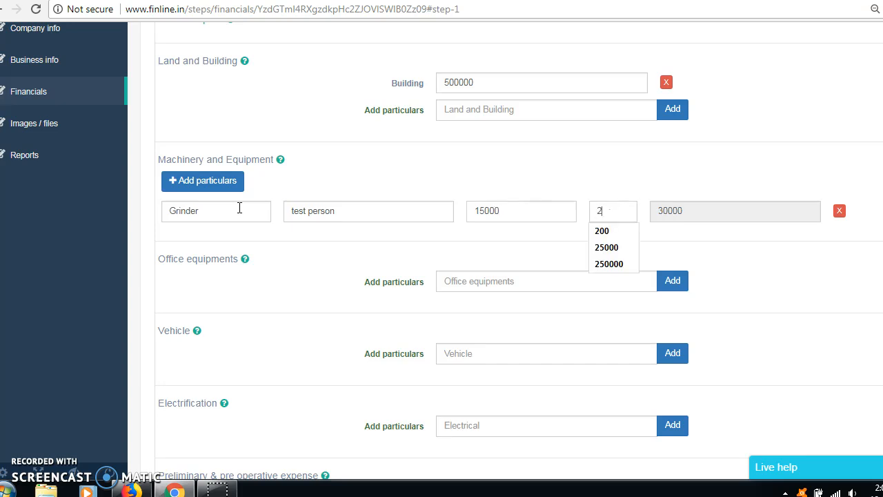
pyautogui.click(717, 234)
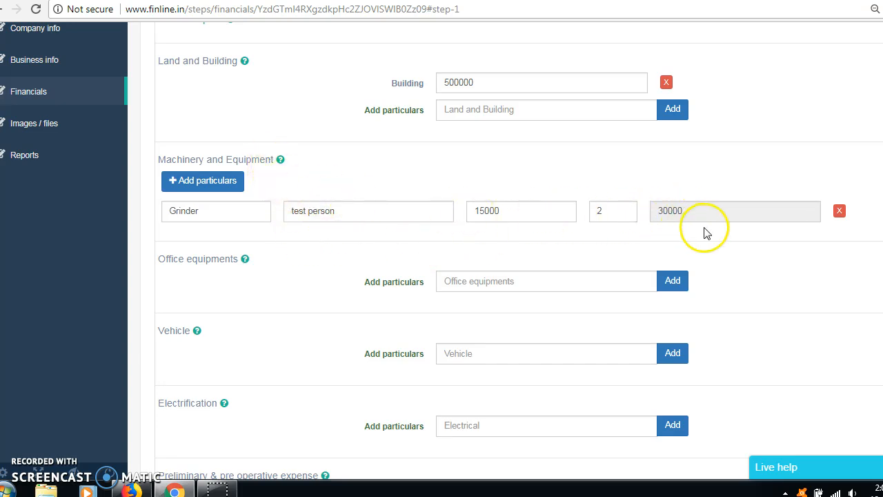
# Step: Add a blank second row under Machinery and Equipment and delete it again
pyautogui.click(213, 184)
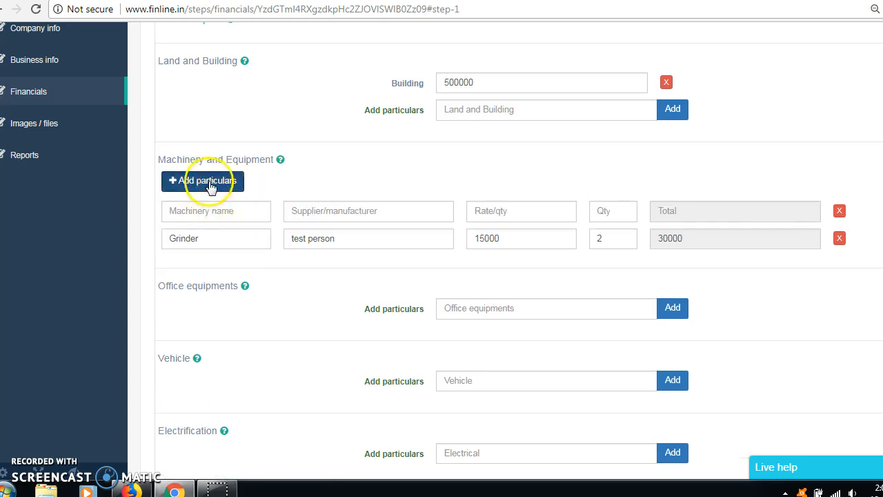
pyautogui.click(210, 186)
pyautogui.click(840, 238)
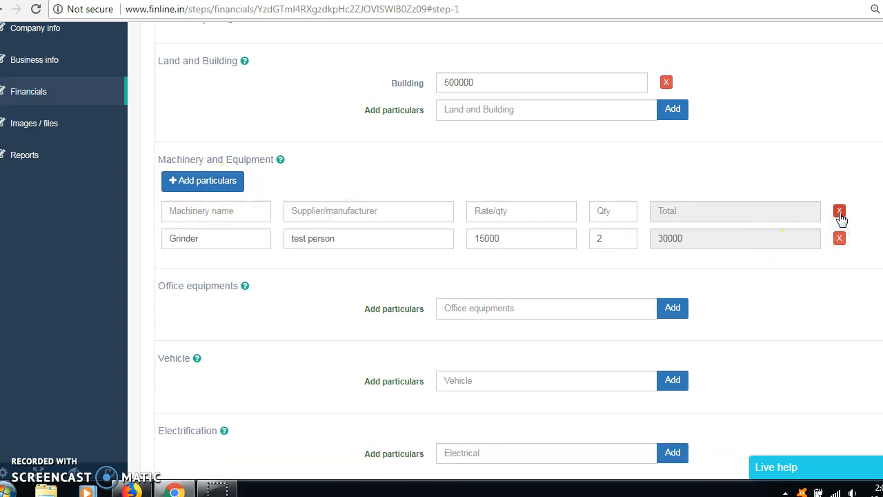
pyautogui.click(840, 211)
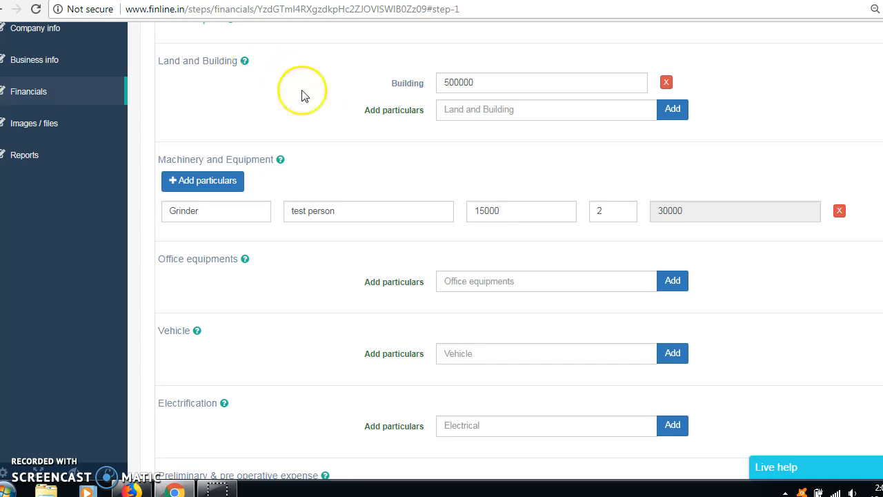
# Step: Add a "Computer" particular under Office equipments with the amount 35000
pyautogui.click(519, 282)
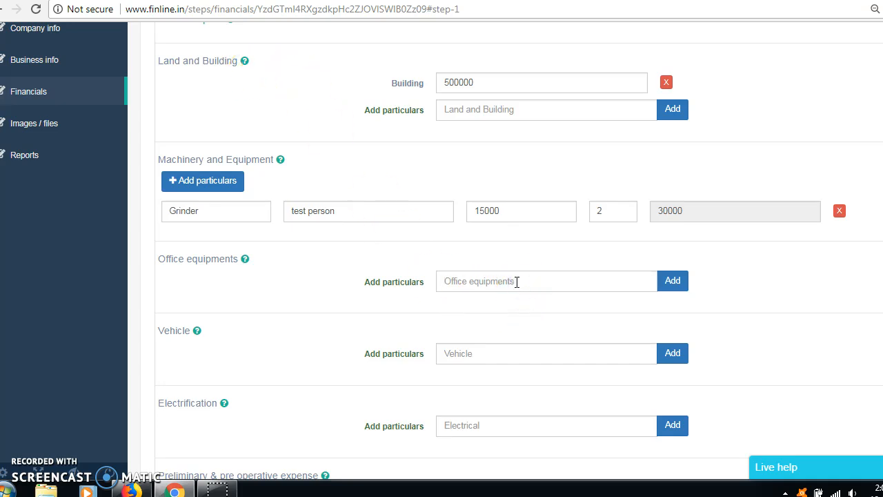
pyautogui.click(516, 282)
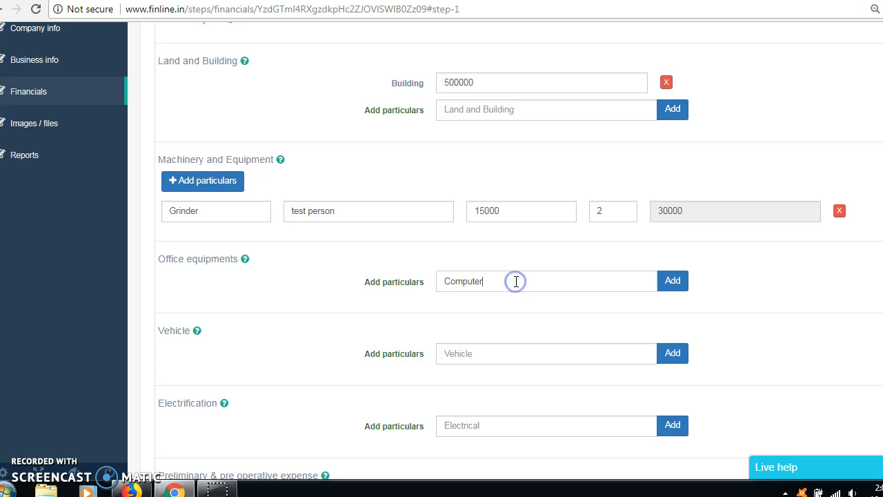
pyautogui.click(673, 281)
pyautogui.click(499, 283)
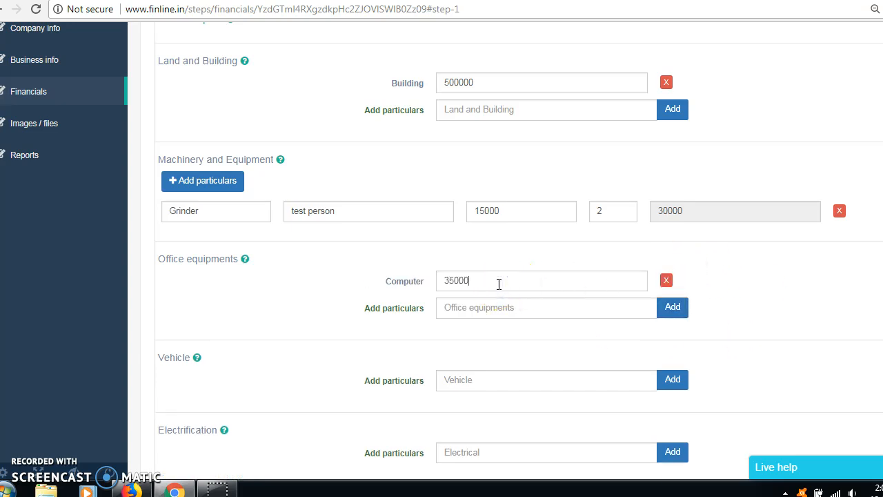
pyautogui.click(529, 343)
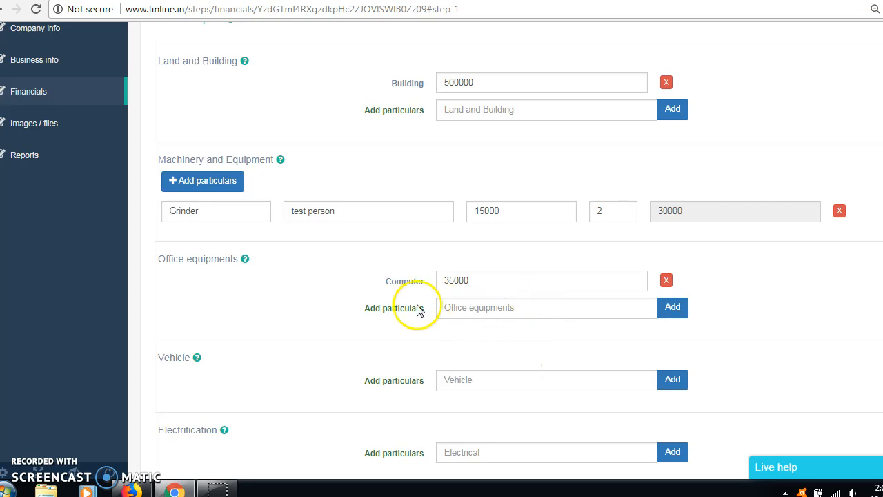
# Step: Examine the help hints of the fixed capital sections and the remaining categories down to Preliminary & pre operative expense
pyautogui.scroll(-1, 396, 310)
pyautogui.scroll(-1, 228, 292)
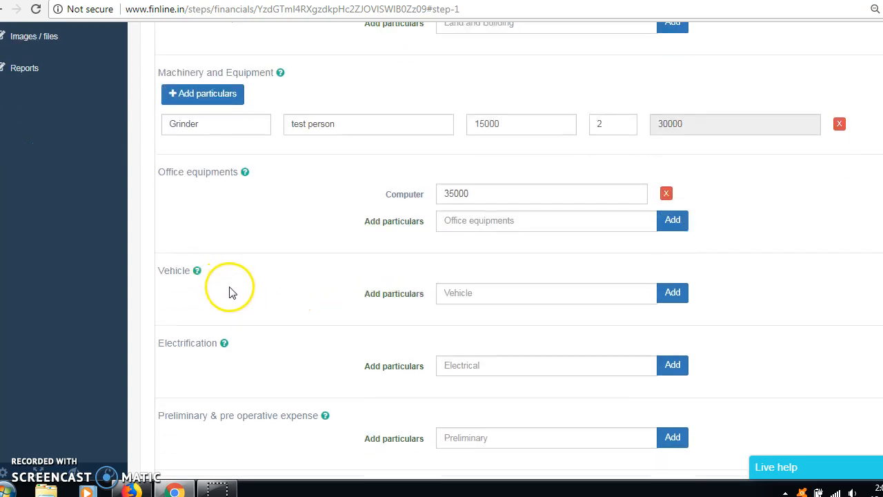
pyautogui.scroll(3, 269, 195)
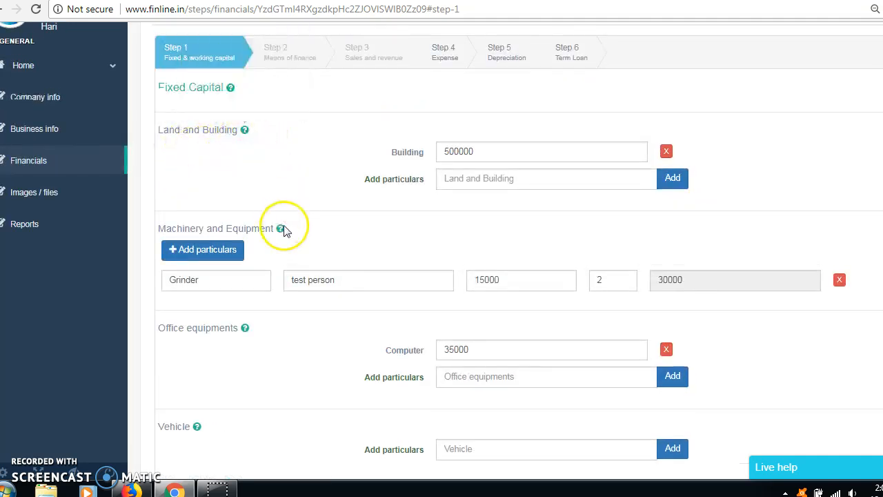
pyautogui.moveTo(283, 233)
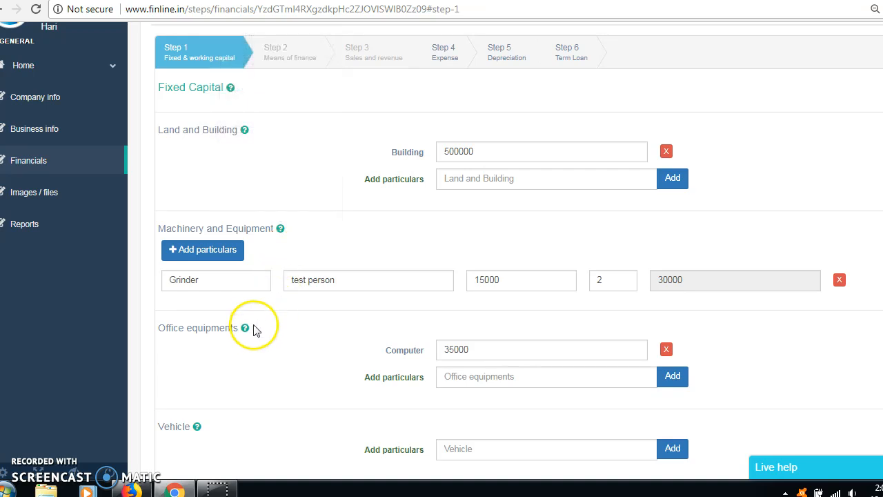
pyautogui.moveTo(246, 330)
pyautogui.scroll(-4, 270, 339)
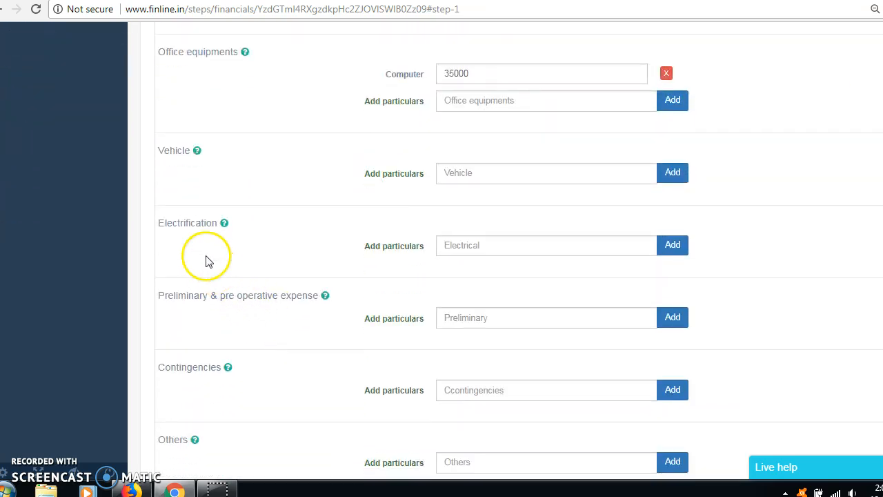
pyautogui.moveTo(158, 297); pyautogui.dragTo(258, 308)
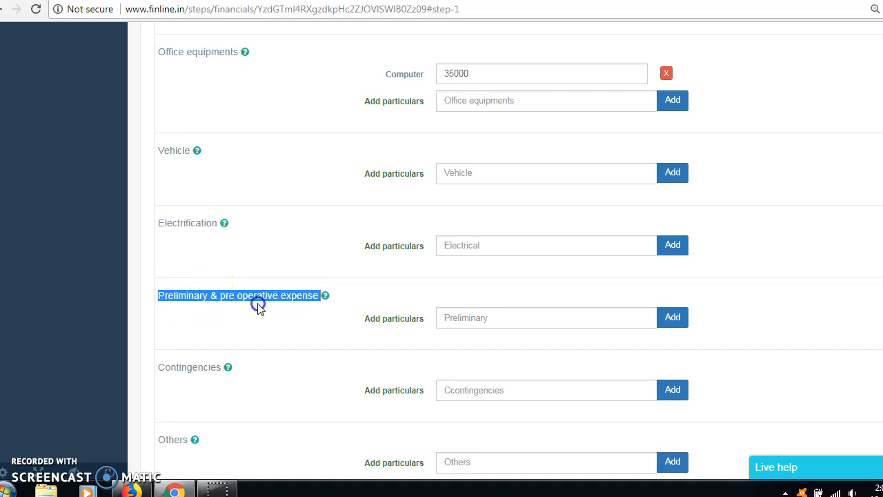
# Step: Review the remaining fixed capital sections from Preliminary & pre operative expense through Others to the Total fixed capital
pyautogui.click(304, 319)
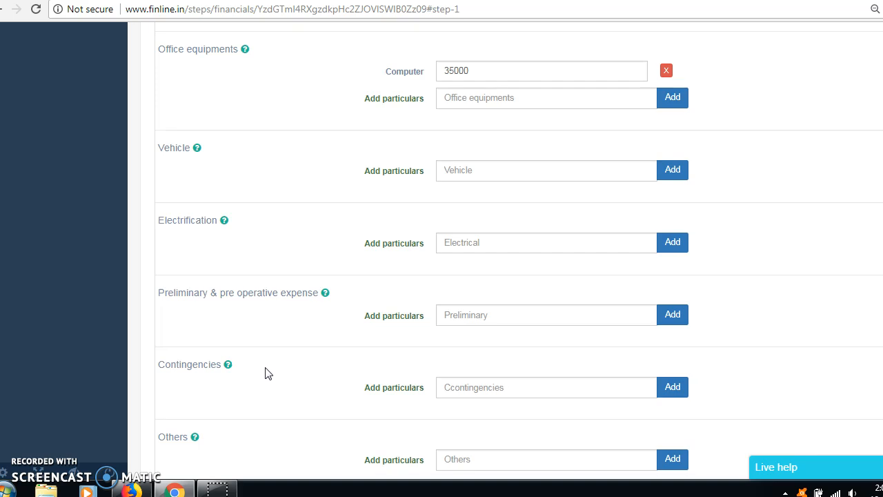
pyautogui.scroll(-1, 269, 369)
pyautogui.scroll(-1, 263, 373)
pyautogui.scroll(3, 262, 369)
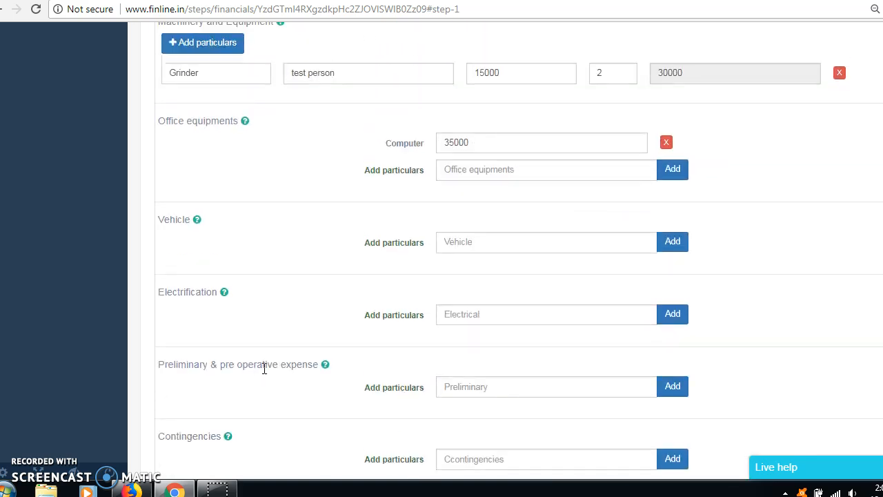
pyautogui.scroll(3, 263, 345)
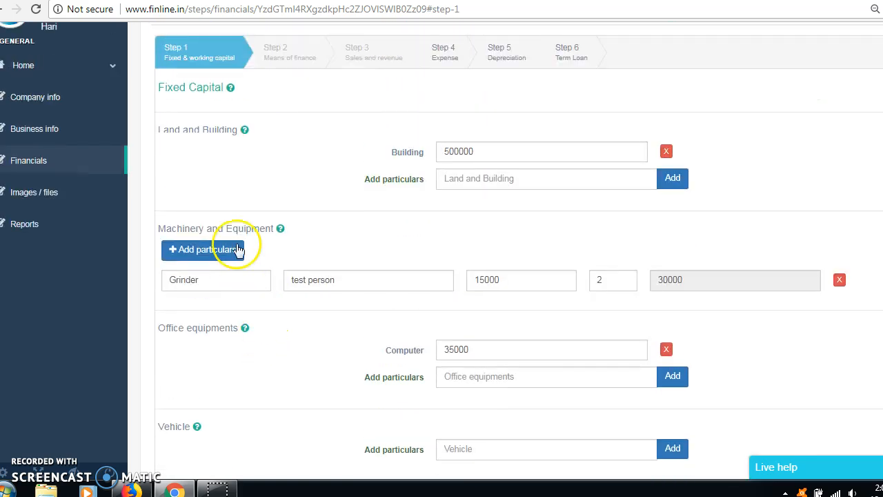
pyautogui.scroll(-5, 177, 329)
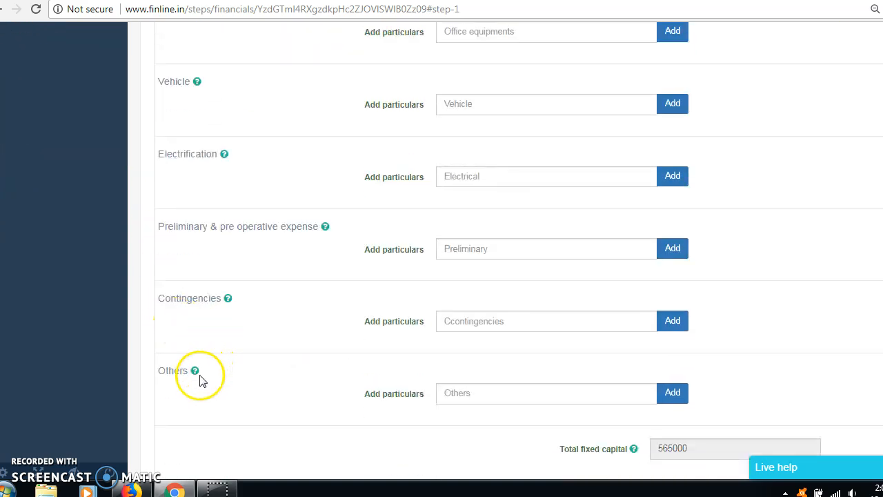
pyautogui.scroll(-1, 200, 378)
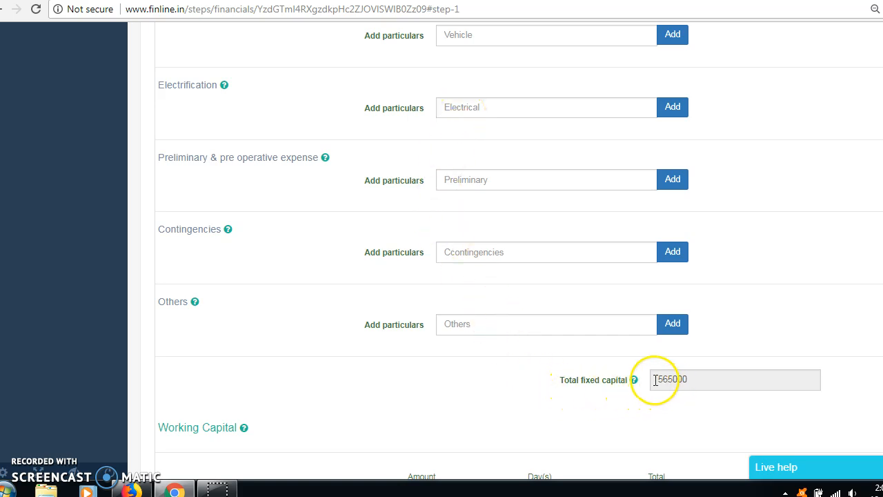
pyautogui.moveTo(657, 379); pyautogui.dragTo(692, 379)
pyautogui.click(755, 280)
# Step: Check the building, machinery and office equipment amounts against the Total fixed capital and view the Working Capital section
pyautogui.scroll(4, 745, 286)
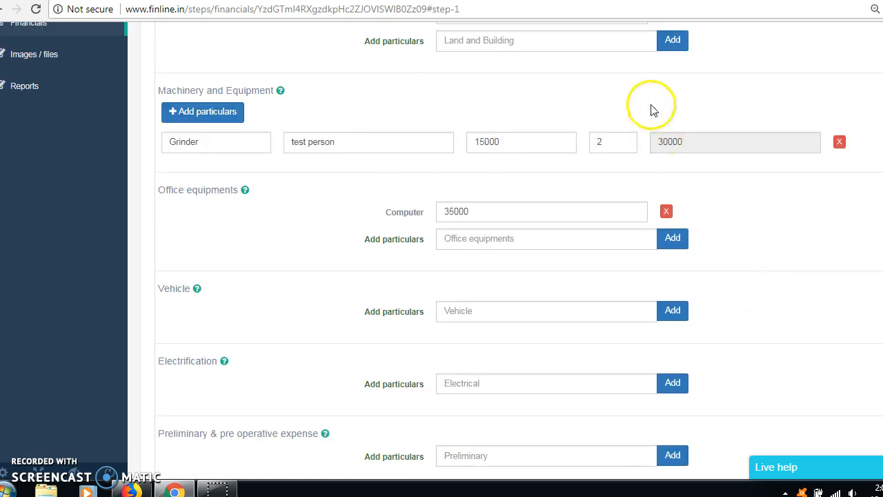
pyautogui.scroll(2, 650, 110)
pyautogui.scroll(-1, 608, 111)
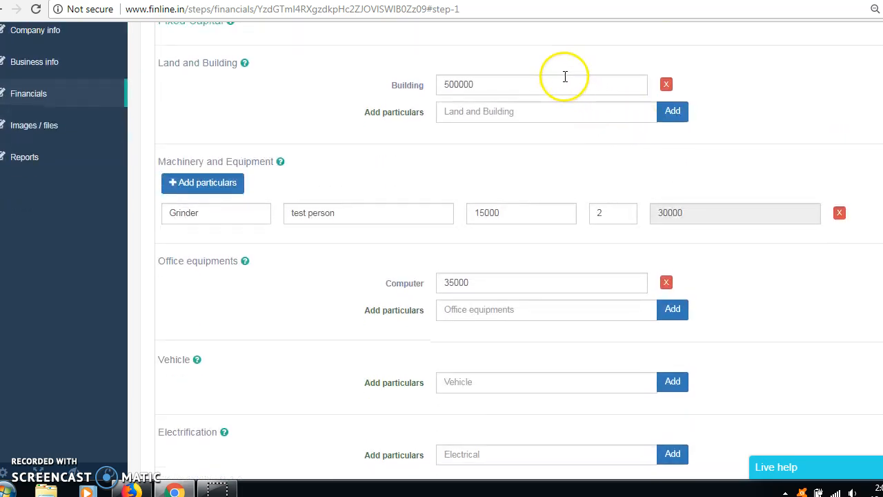
pyautogui.scroll(1, 566, 87)
pyautogui.scroll(-2, 566, 134)
pyautogui.scroll(-6, 564, 173)
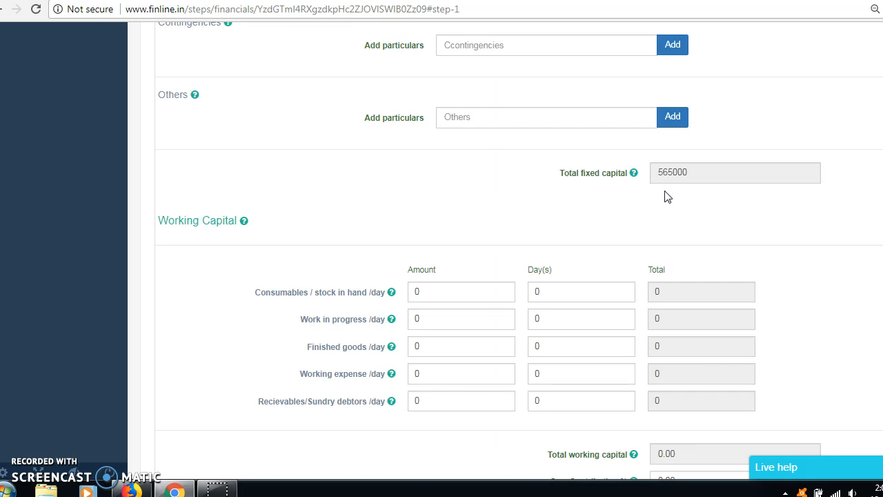
pyautogui.scroll(1, 665, 192)
pyautogui.scroll(-1, 439, 287)
# Step: Set Consumables / stock in hand per day under Working Capital to an amount of 15000 for 10 days
pyautogui.scroll(-1, 277, 259)
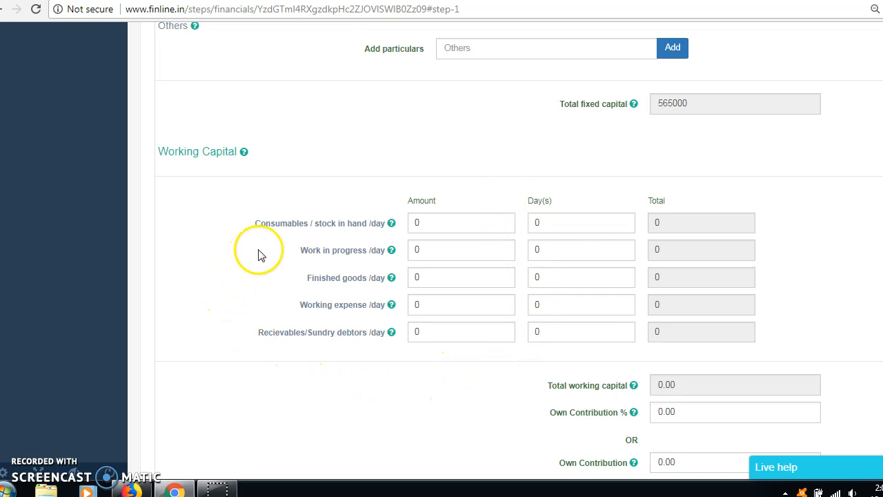
pyautogui.scroll(-1, 258, 255)
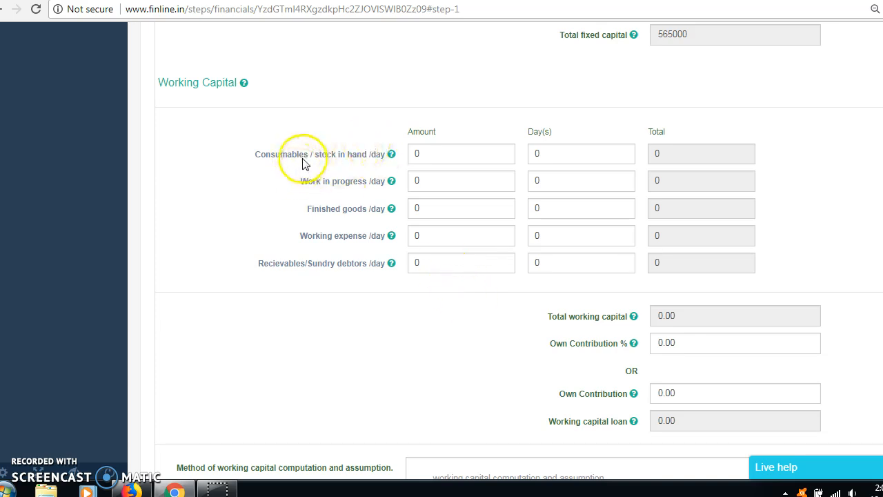
pyautogui.moveTo(255, 157); pyautogui.dragTo(319, 127)
pyautogui.click(321, 121)
pyautogui.moveTo(254, 158); pyautogui.dragTo(386, 161)
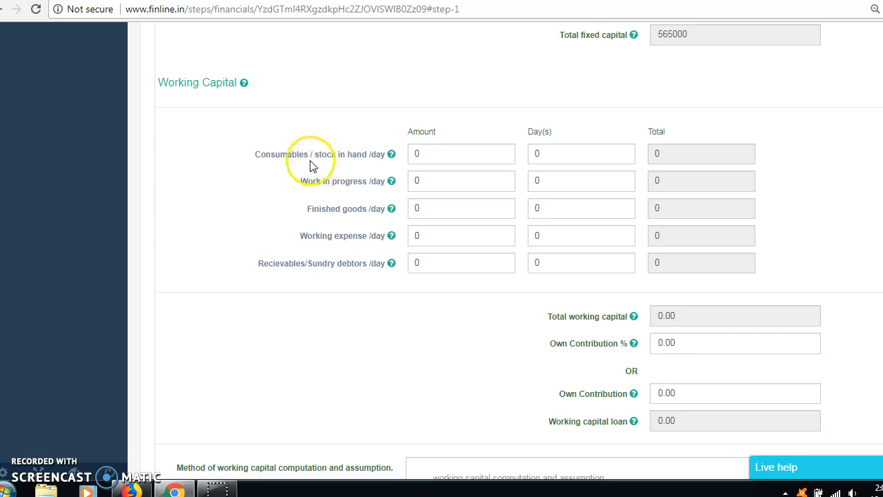
pyautogui.moveTo(427, 156); pyautogui.dragTo(408, 151)
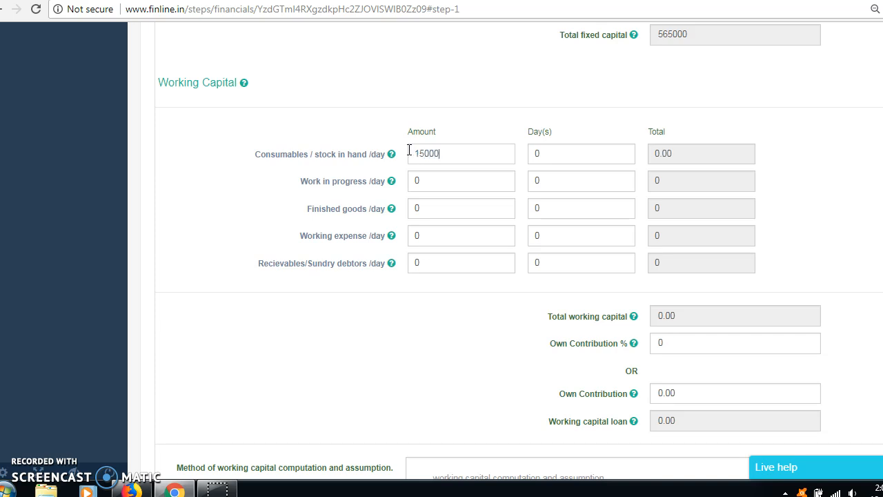
pyautogui.click(535, 154)
pyautogui.moveTo(533, 154); pyautogui.dragTo(527, 155)
pyautogui.write('10')
pyautogui.click(684, 163)
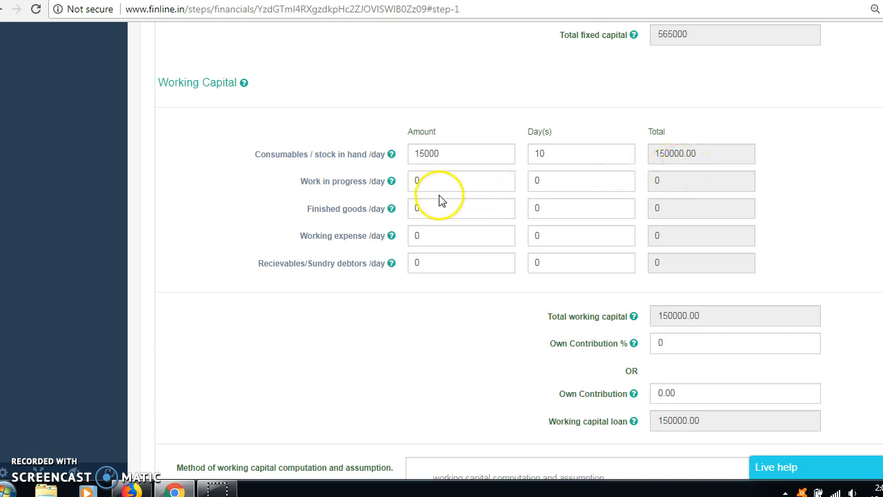
# Step: Set Work in progress per day to an amount of 2000 for 3 days
pyautogui.doubleClick(415, 181)
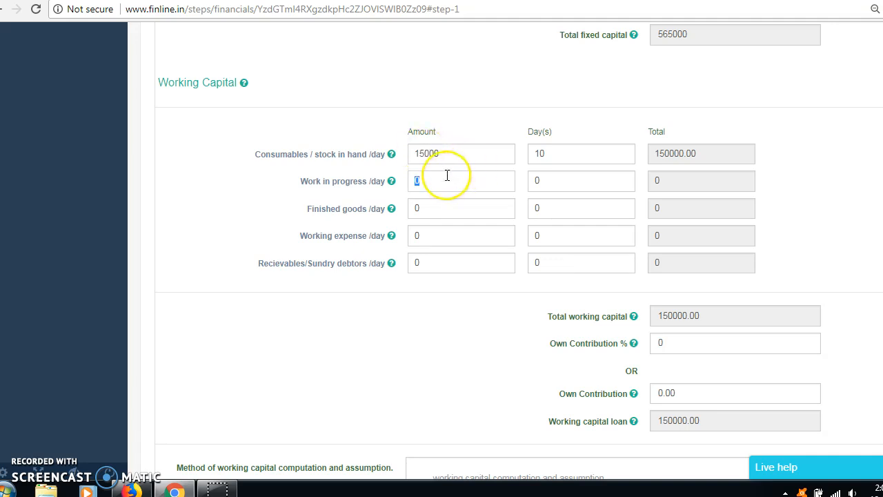
pyautogui.write('2000')
pyautogui.click(530, 182)
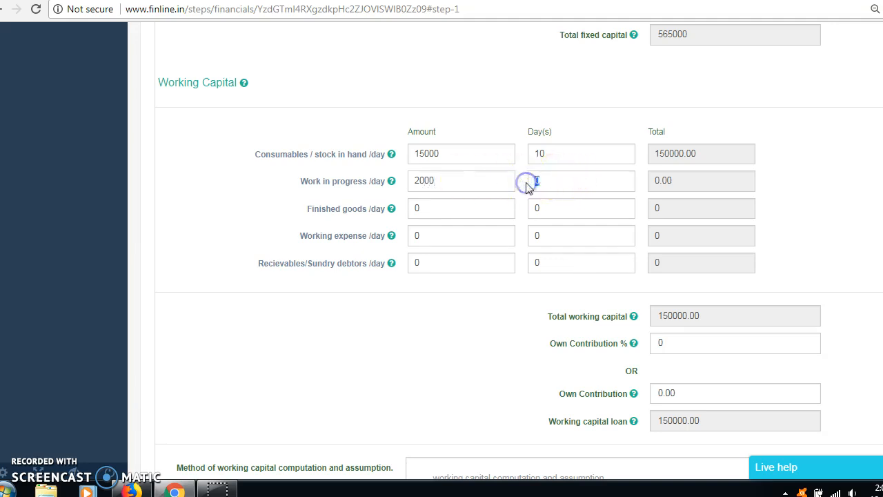
pyautogui.write('3')
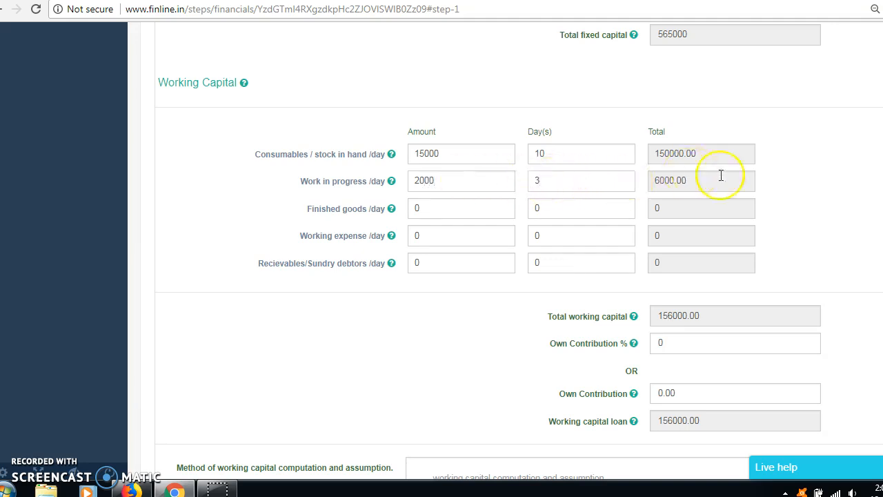
# Step: Set Finished goods per day to an amount of 5000 for 5 days
pyautogui.click(433, 205)
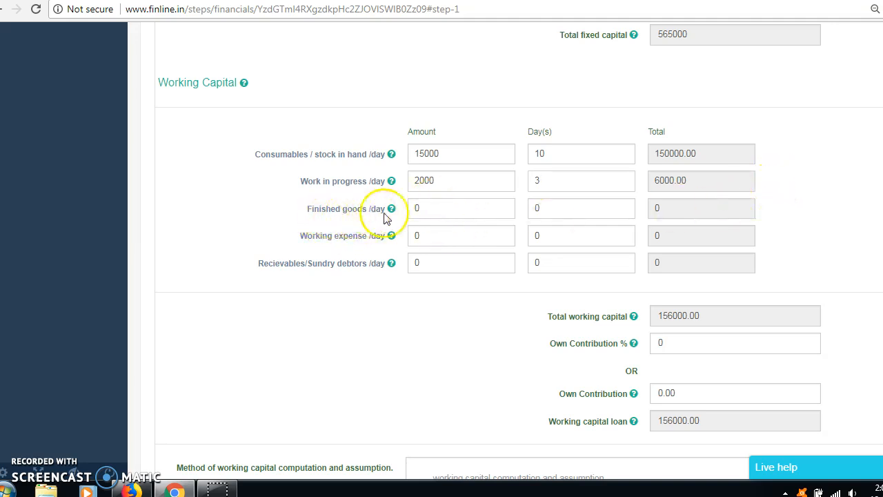
pyautogui.click(410, 208)
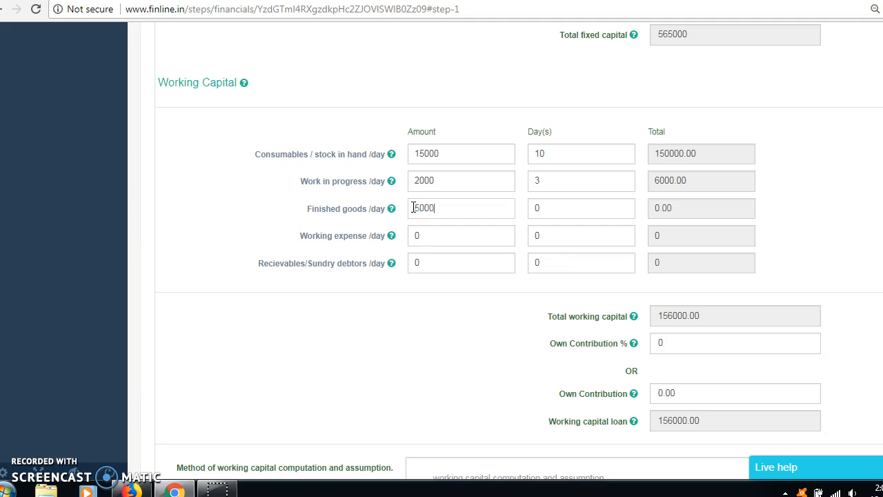
pyautogui.doubleClick(563, 209)
pyautogui.doubleClick(414, 208)
pyautogui.doubleClick(528, 210)
pyautogui.write('5')
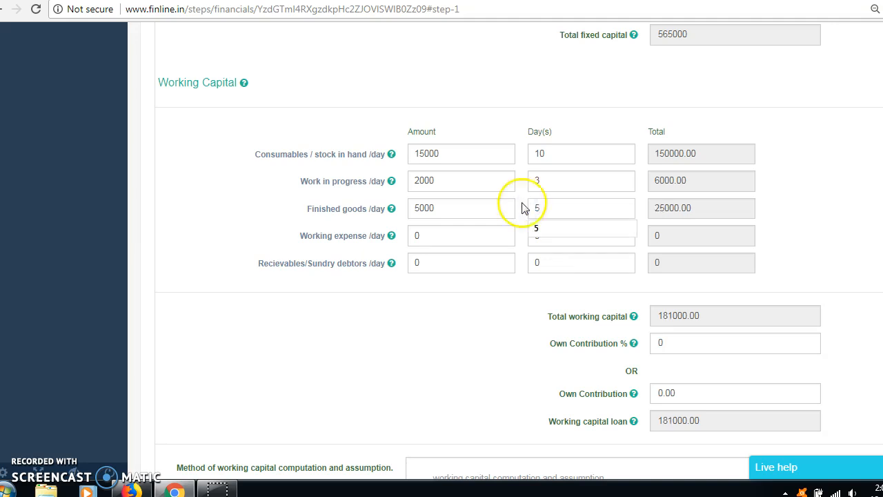
pyautogui.click(531, 353)
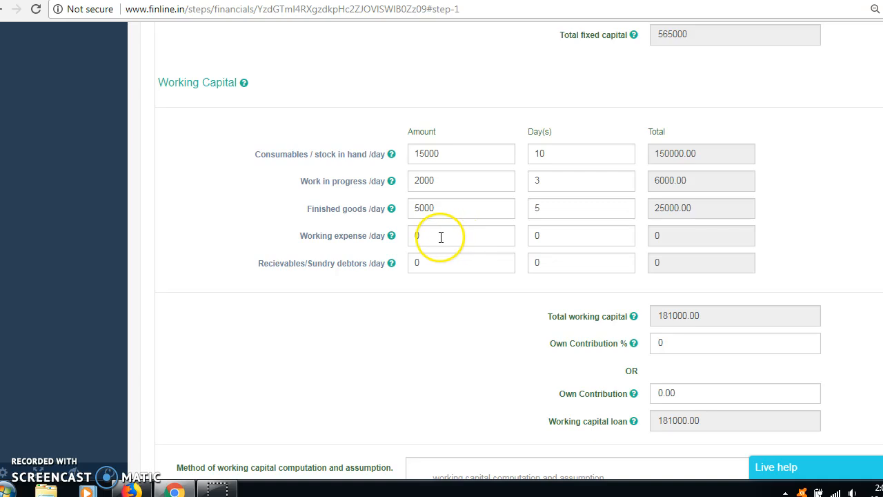
# Step: Set Working expense per day to an amount of 1500 for 10 days
pyautogui.doubleClick(416, 235)
pyautogui.write('1500')
pyautogui.click(534, 236)
pyautogui.write('10')
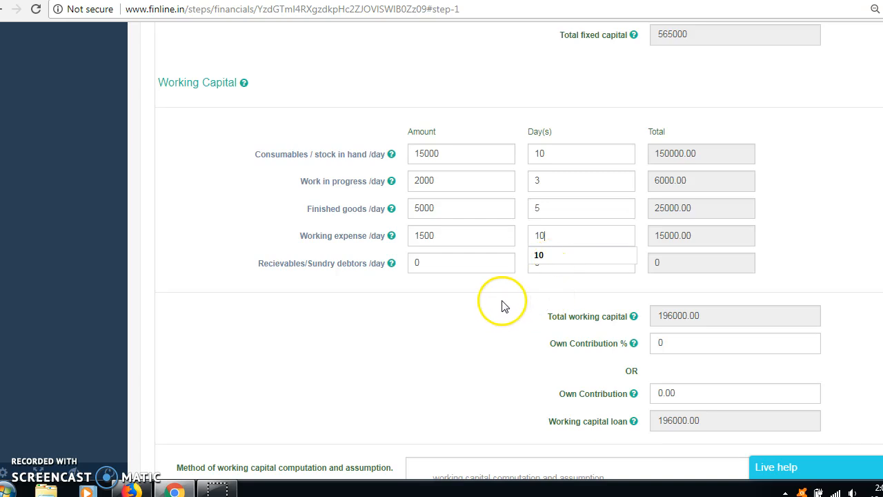
# Step: Set Recievables/Sundry debtors per day to an amount of 5000 for 10 days
pyautogui.click(417, 262)
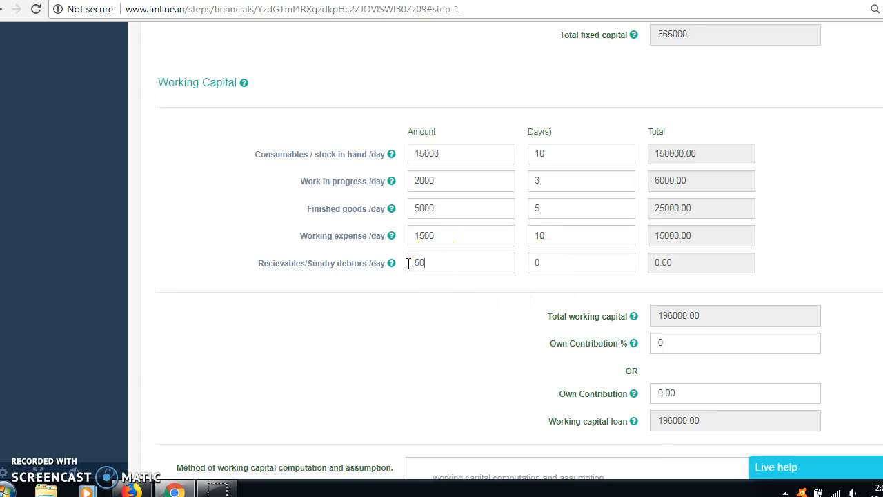
pyautogui.write('5000')
pyautogui.click(531, 262)
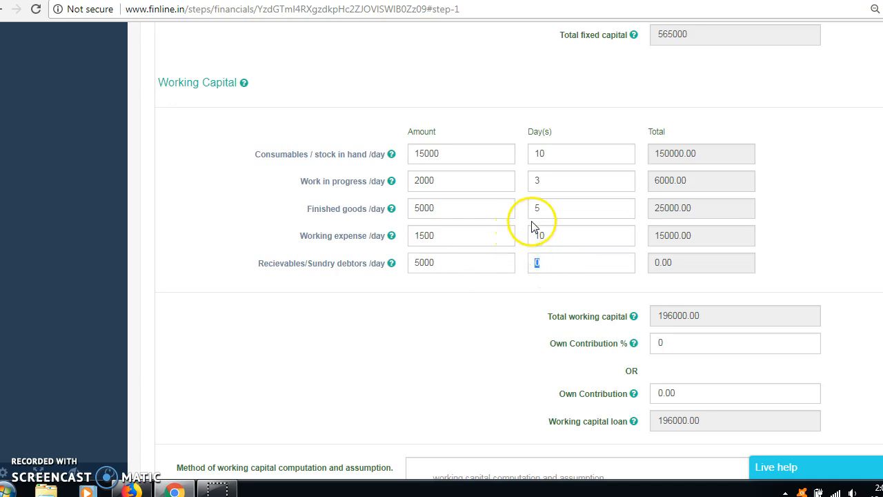
pyautogui.write('10')
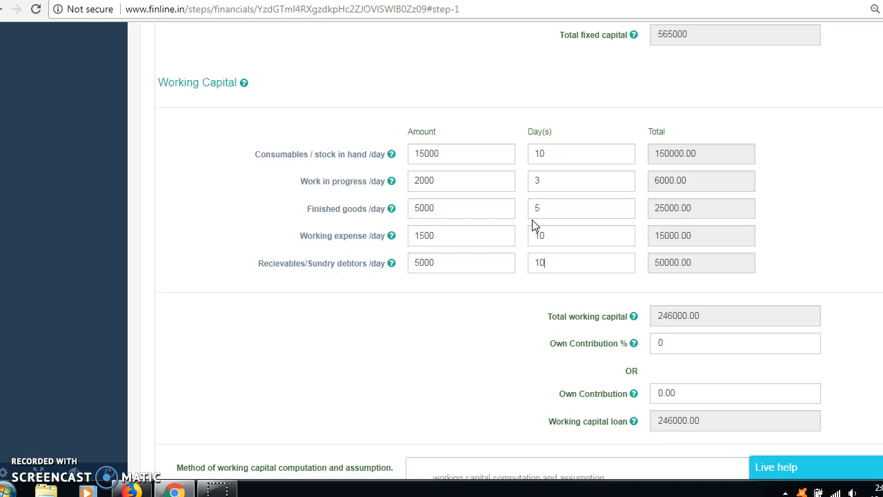
pyautogui.click(556, 336)
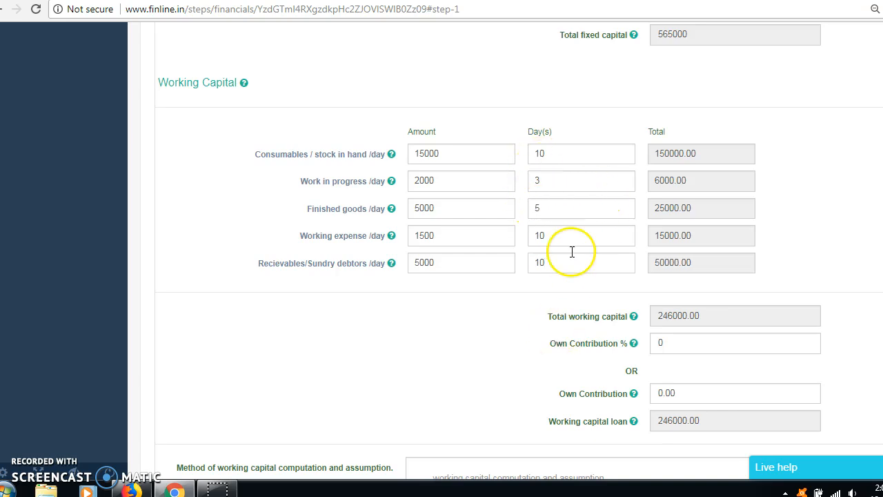
# Step: Set the working capital Own Contribution to 25 % and check the Working capital loan
pyautogui.click(673, 316)
pyautogui.doubleClick(673, 316)
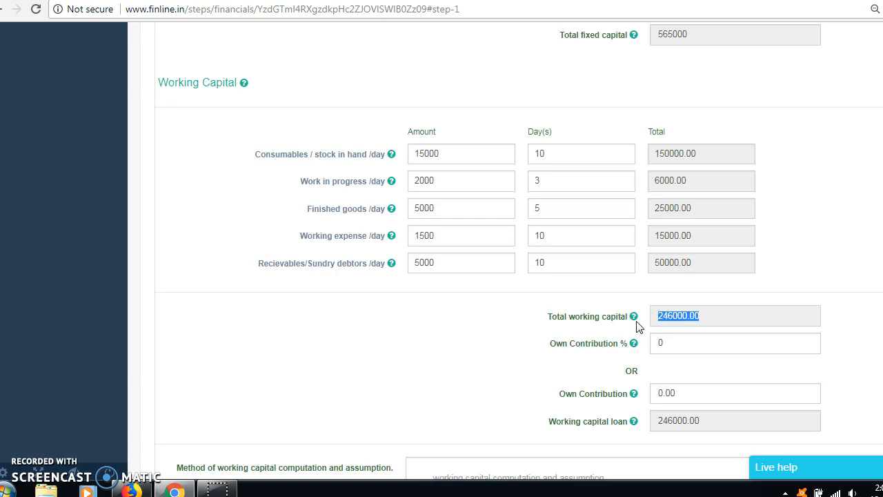
pyautogui.click(738, 287)
pyautogui.moveTo(676, 341); pyautogui.dragTo(652, 345)
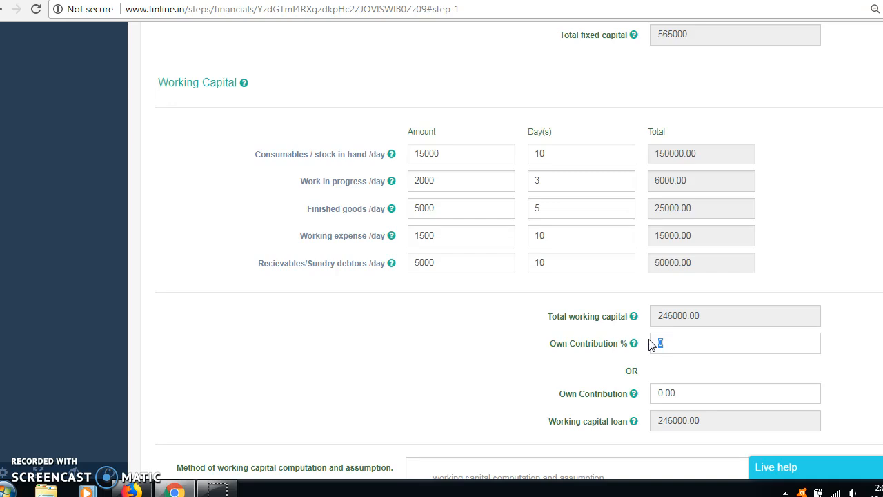
pyautogui.click(699, 340)
pyautogui.write('25')
pyautogui.click(778, 289)
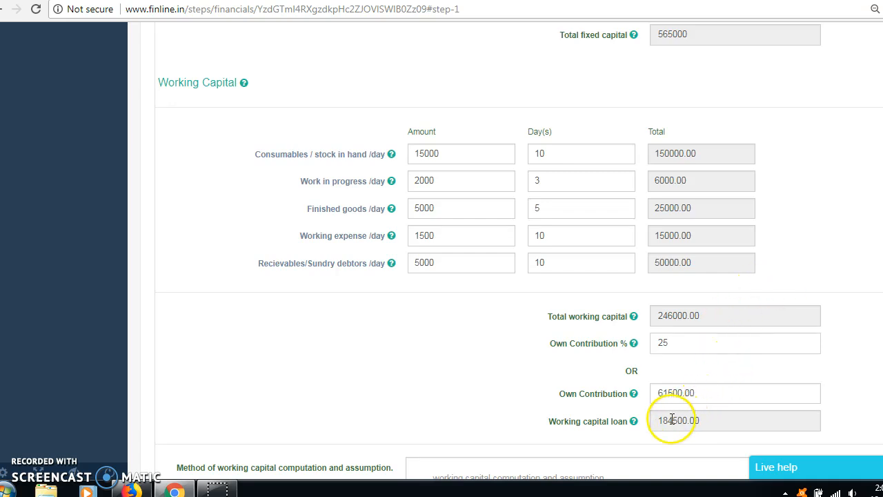
pyautogui.moveTo(659, 421); pyautogui.dragTo(695, 420)
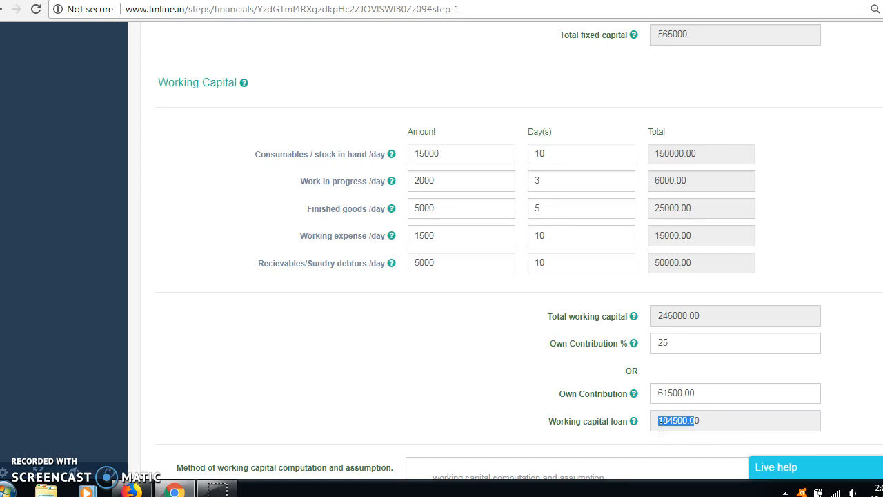
pyautogui.click(662, 430)
# Step: Leave the working capital computation method empty, save Step 1 and continue to Step 2, Means of finance
pyautogui.scroll(-1, 689, 427)
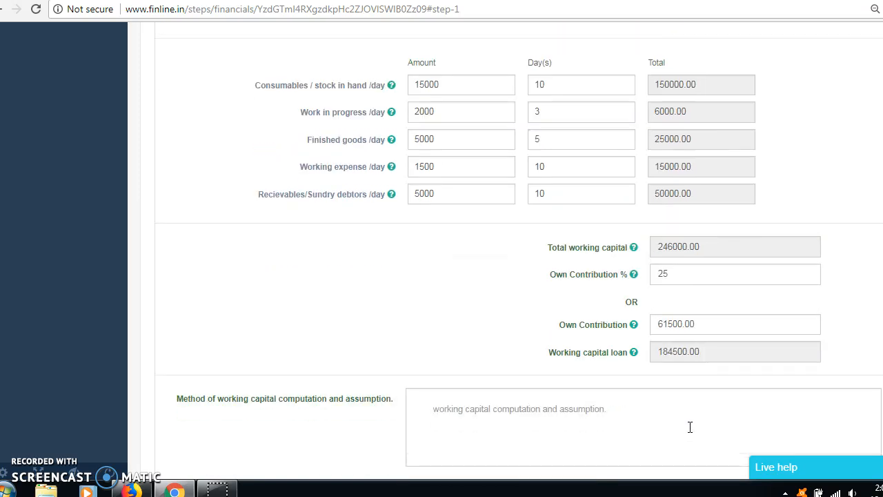
pyautogui.scroll(-1, 687, 364)
pyautogui.scroll(2, 697, 364)
pyautogui.scroll(-2, 656, 366)
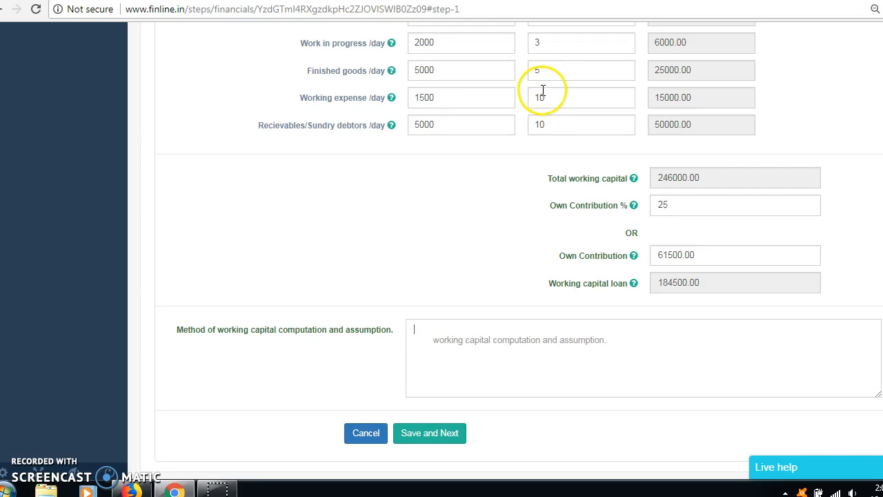
pyautogui.scroll(-1, 509, 230)
pyautogui.click(452, 407)
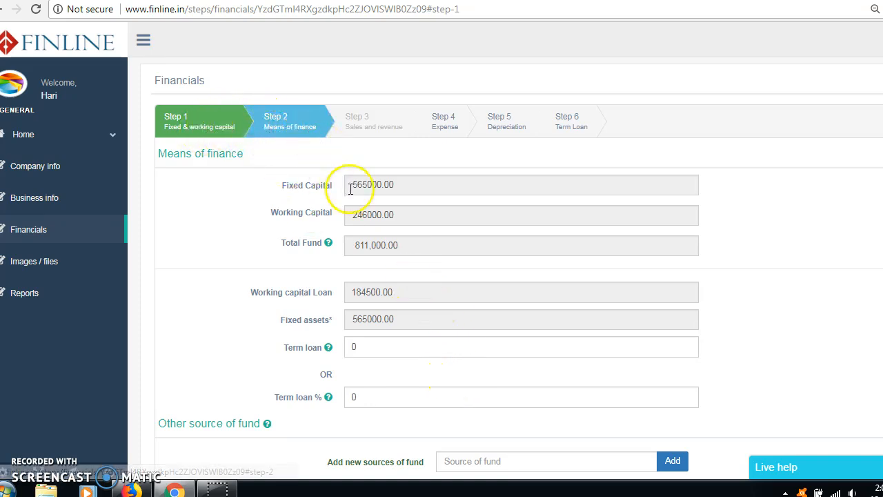
# Step: Examine the Total Fund figure made up of fixed and working capital in Means of finance
pyautogui.scroll(-1, 351, 192)
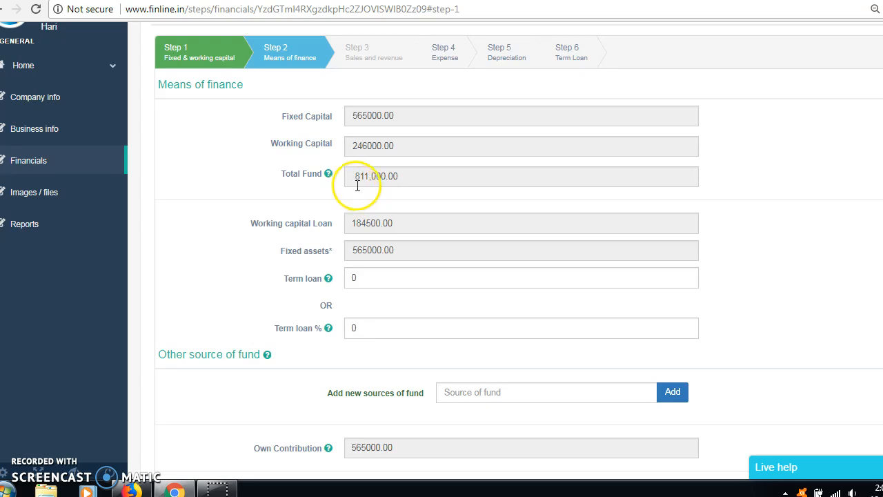
pyautogui.moveTo(354, 178); pyautogui.dragTo(414, 175)
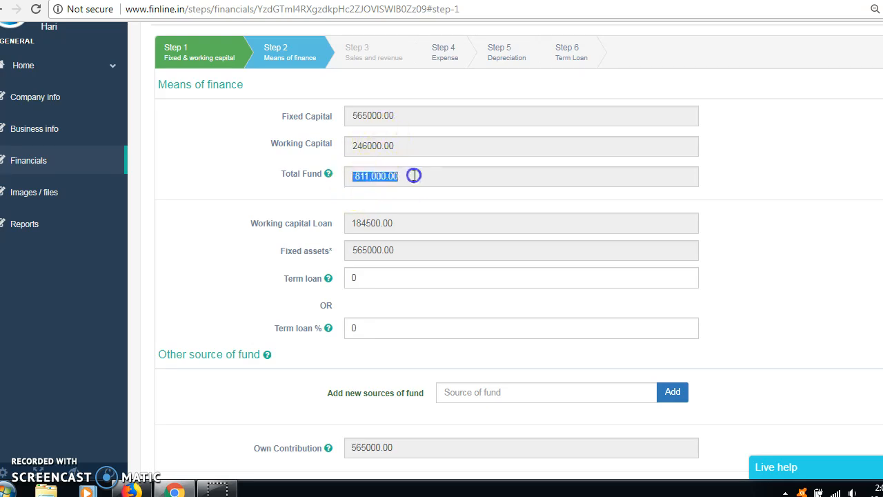
pyautogui.click(414, 175)
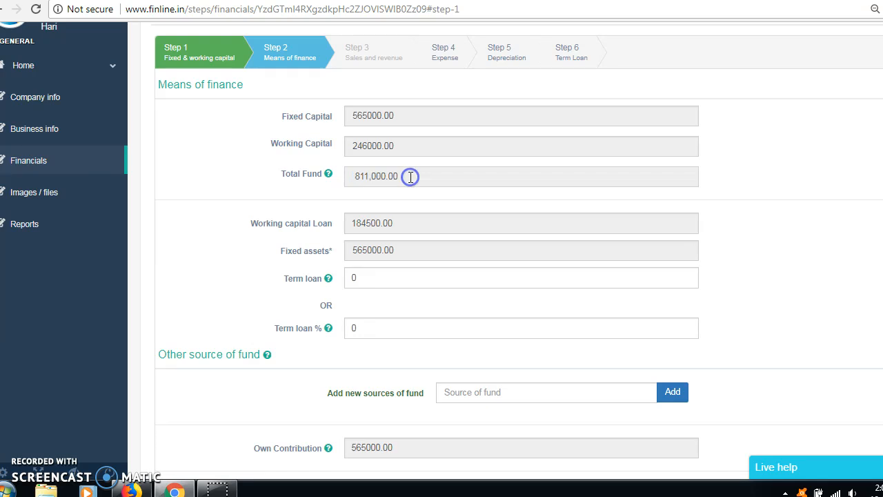
# Step: Examine the Fixed Capital, Working Capital and Working capital Loan figures in Means of finance
pyautogui.moveTo(354, 116); pyautogui.dragTo(403, 115)
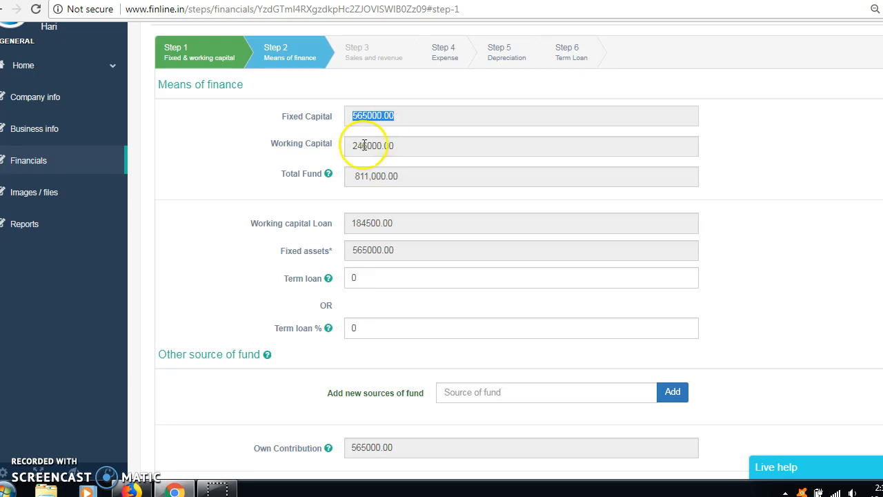
pyautogui.moveTo(356, 144); pyautogui.dragTo(417, 143)
pyautogui.moveTo(352, 223); pyautogui.dragTo(410, 222)
pyautogui.click(410, 223)
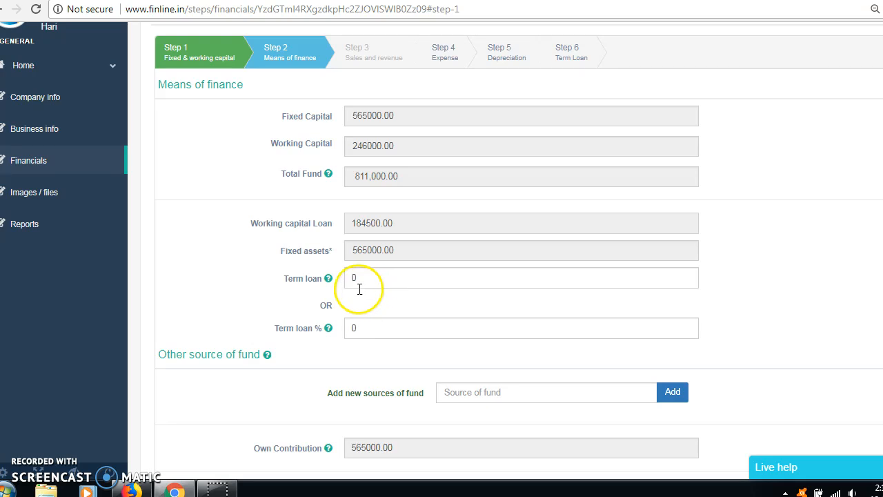
pyautogui.moveTo(351, 117); pyautogui.dragTo(405, 115)
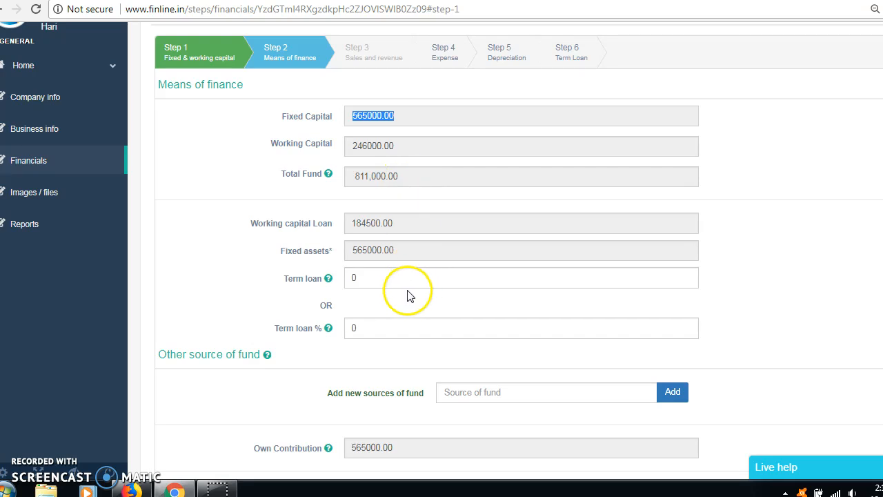
# Step: Set Term loan % to 75 and check the Term loan and Own Contribution amounts
pyautogui.click(356, 277)
pyautogui.doubleClick(353, 276)
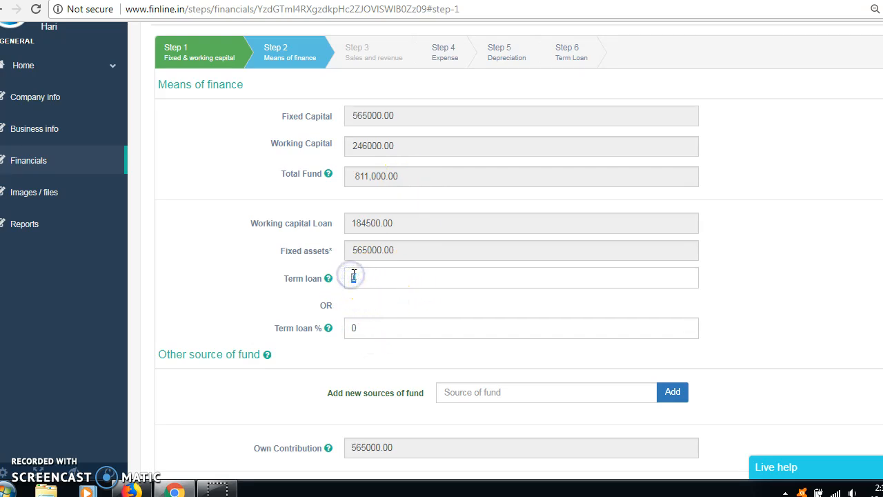
pyautogui.click(365, 330)
pyautogui.doubleClick(347, 327)
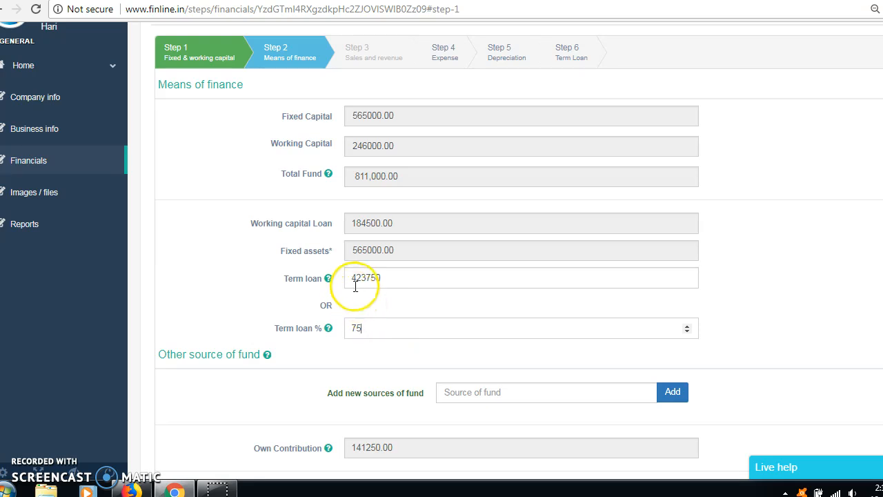
pyautogui.moveTo(356, 279)
pyautogui.mouseDown()
pyautogui.moveTo(386, 280)
pyautogui.moveTo(352, 274)
pyautogui.mouseUp()
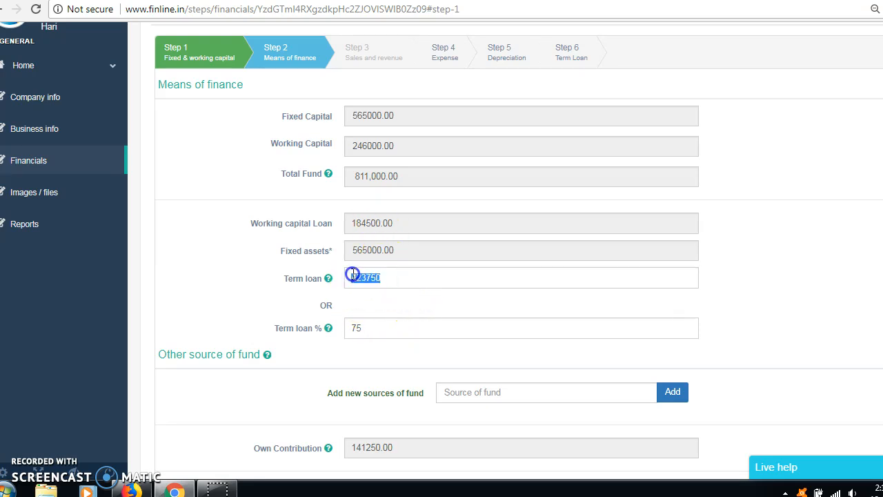
pyautogui.click(383, 307)
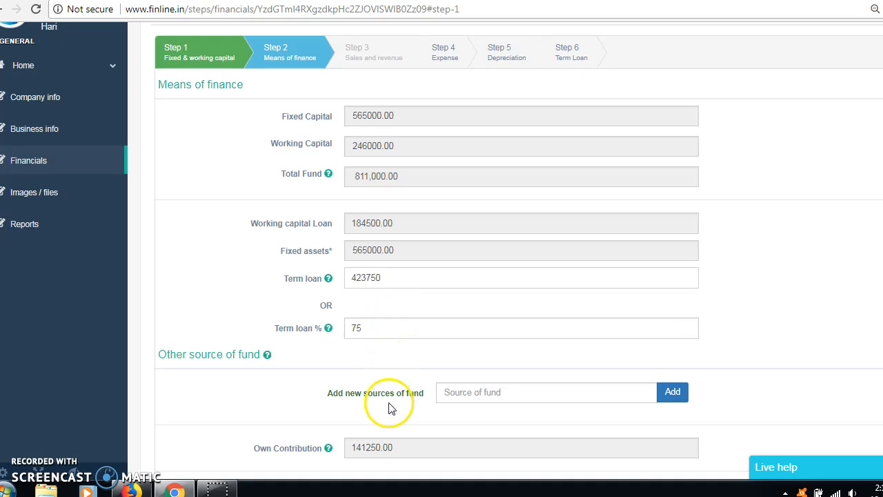
pyautogui.scroll(-1, 384, 406)
pyautogui.moveTo(352, 379); pyautogui.dragTo(391, 376)
pyautogui.click(391, 377)
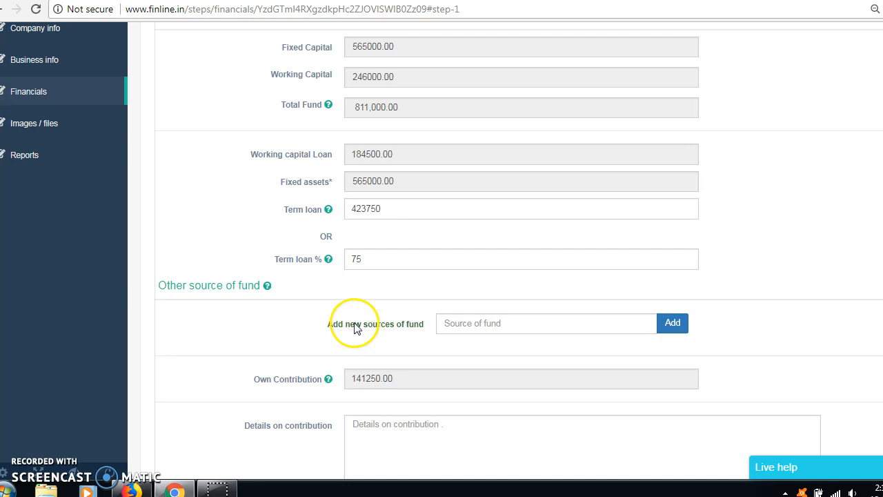
# Step: Add subsidy as another source of fund with an amount of 50000 and check the Own Contribution and Term loan %
pyautogui.click(482, 323)
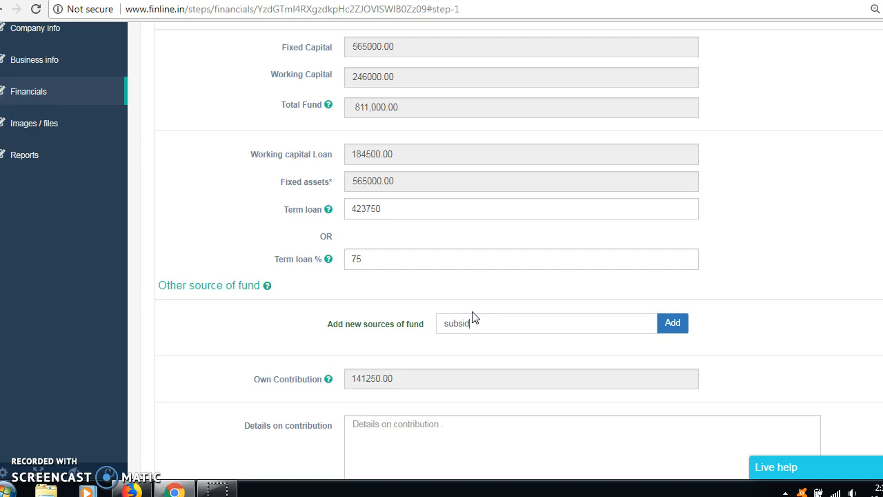
pyautogui.click(664, 323)
pyautogui.click(541, 316)
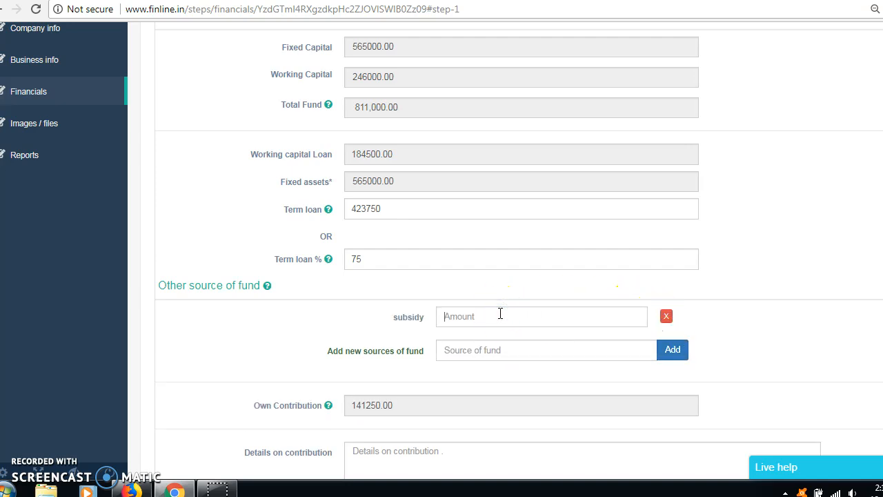
pyautogui.click(368, 335)
pyautogui.moveTo(388, 406); pyautogui.dragTo(363, 406)
pyautogui.click(351, 261)
pyautogui.doubleClick(351, 262)
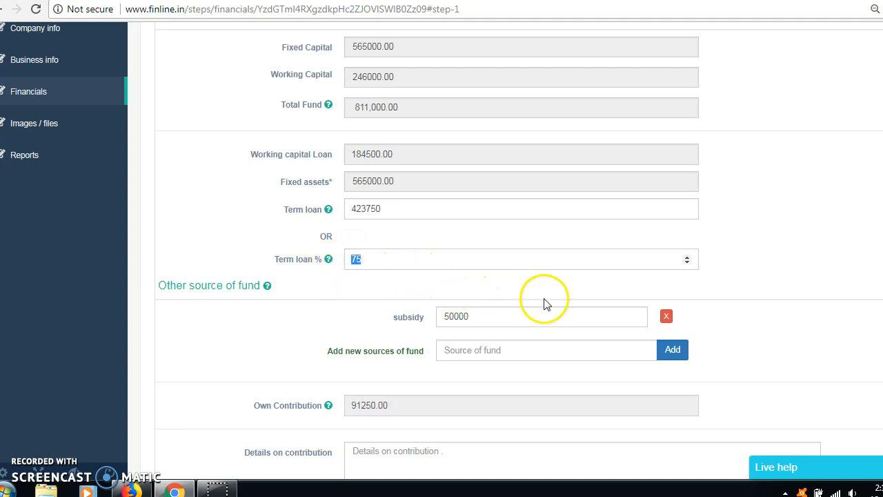
# Step: Remove the subsidy from the other sources of fund and check the Own Contribution
pyautogui.click(666, 318)
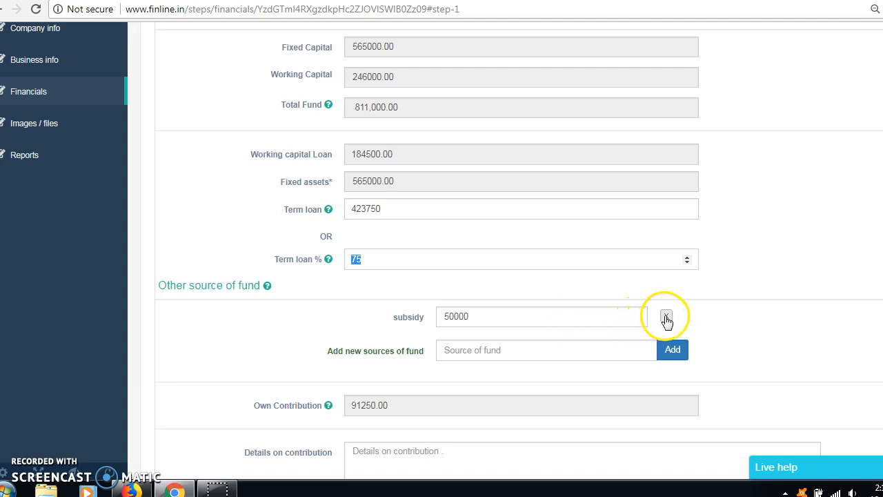
pyautogui.click(666, 318)
pyautogui.scroll(-2, 552, 301)
pyautogui.click(472, 296)
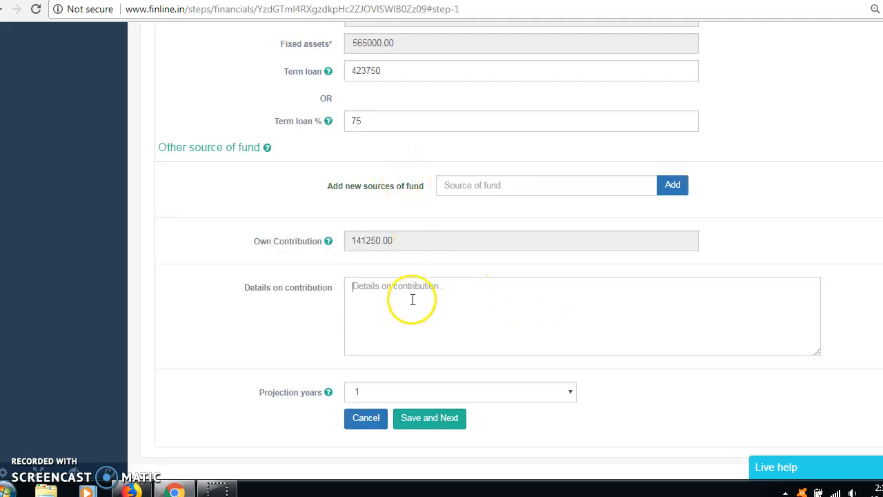
pyautogui.moveTo(395, 239); pyautogui.dragTo(339, 240)
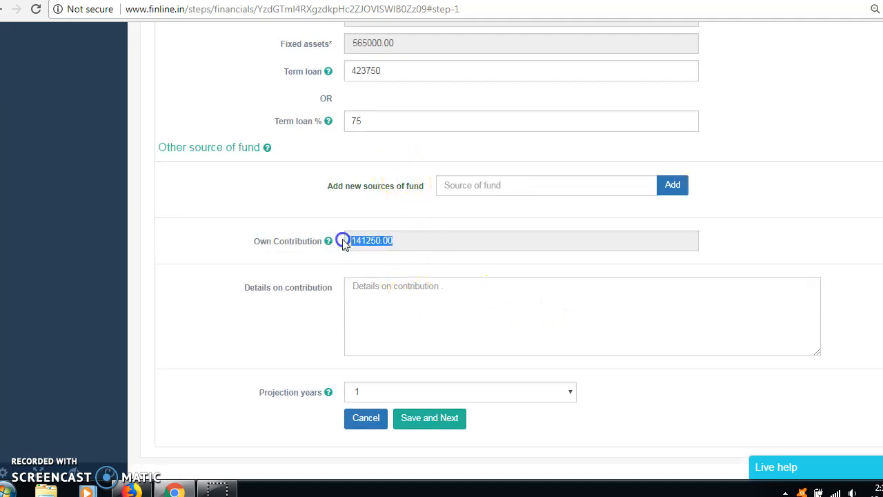
# Step: Leave Details on contribution empty, set Projection years to 5, and save Step 2 to continue to Sales and revenue
pyautogui.click(446, 299)
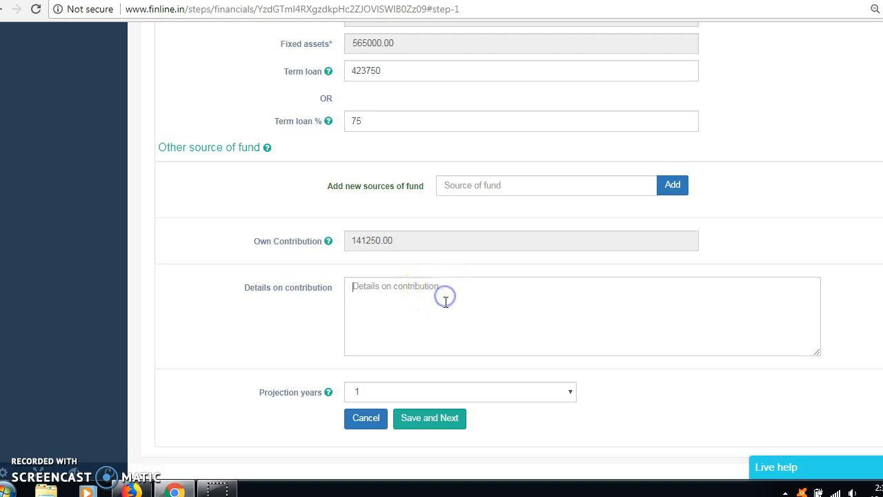
pyautogui.click(442, 398)
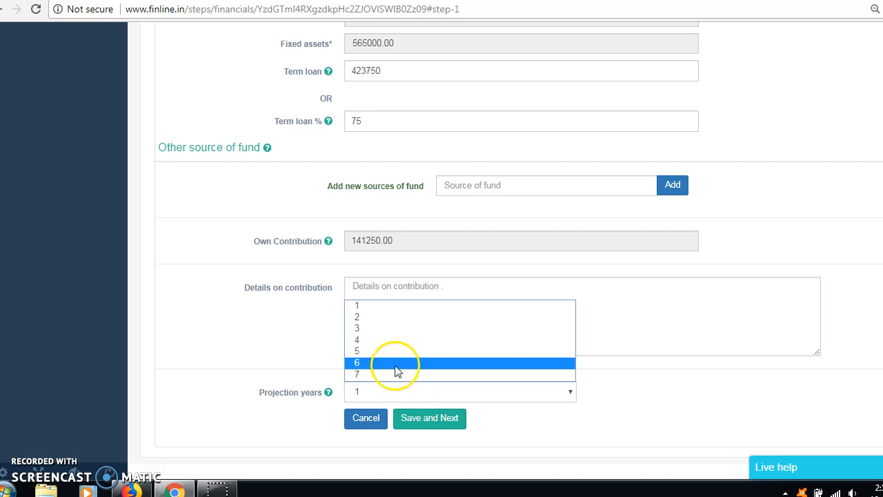
pyautogui.click(392, 352)
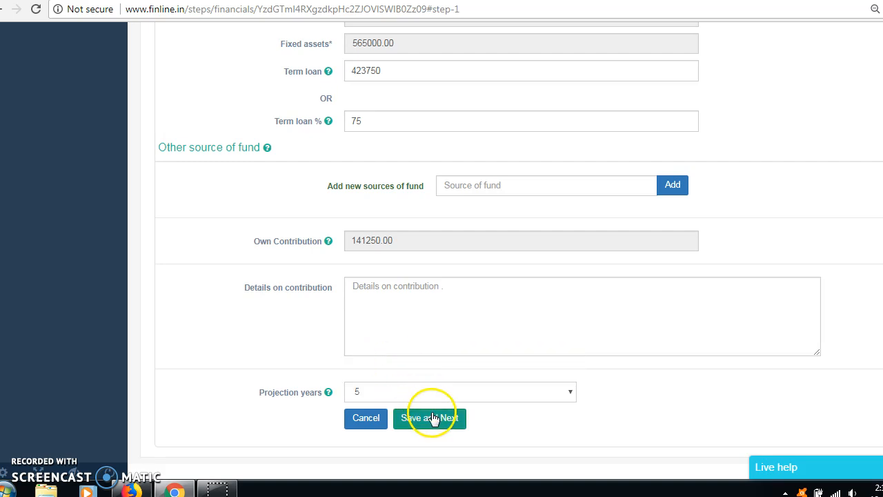
pyautogui.click(431, 417)
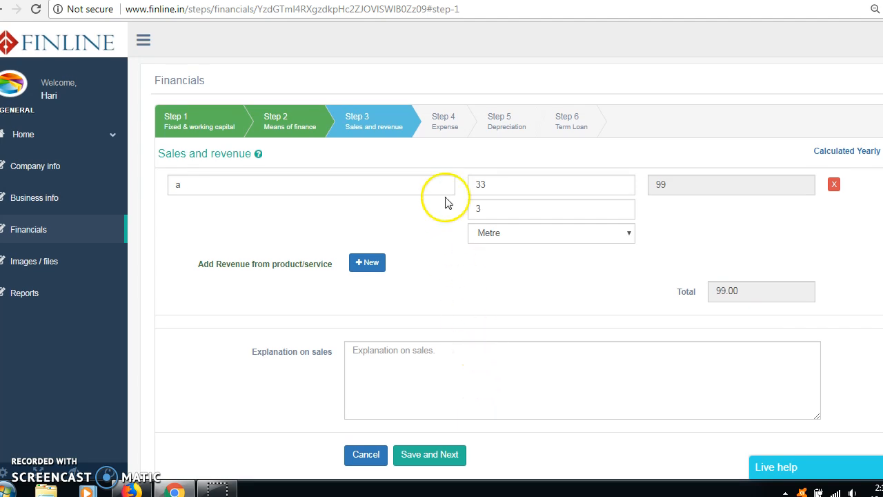
# Step: Read the Sales and revenue help, delete the existing product entry "a" and add a new revenue entry
pyautogui.moveTo(261, 157)
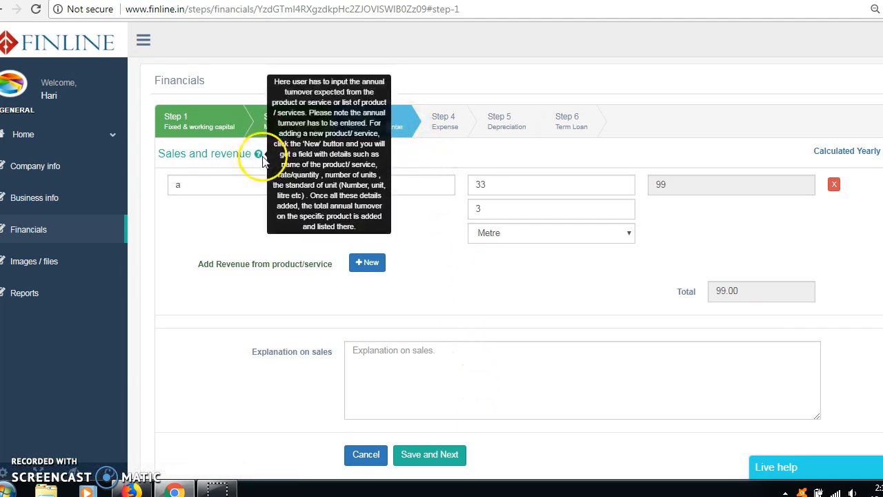
pyautogui.click(835, 185)
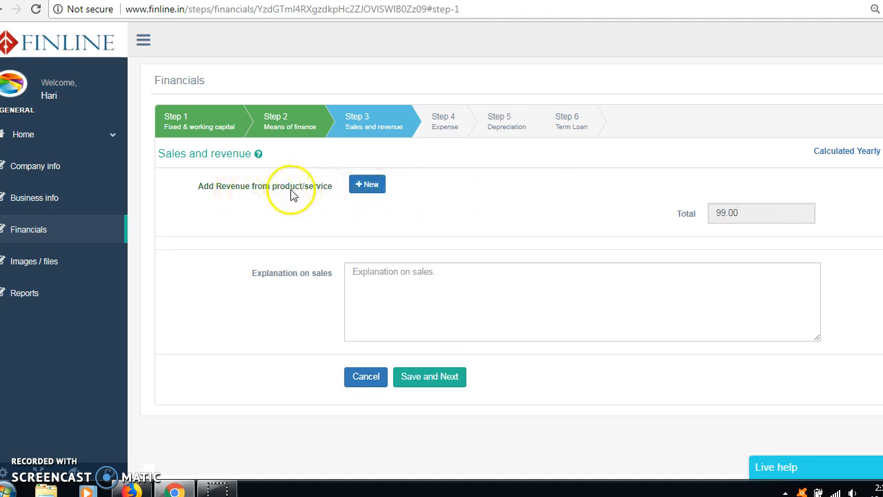
pyautogui.click(367, 186)
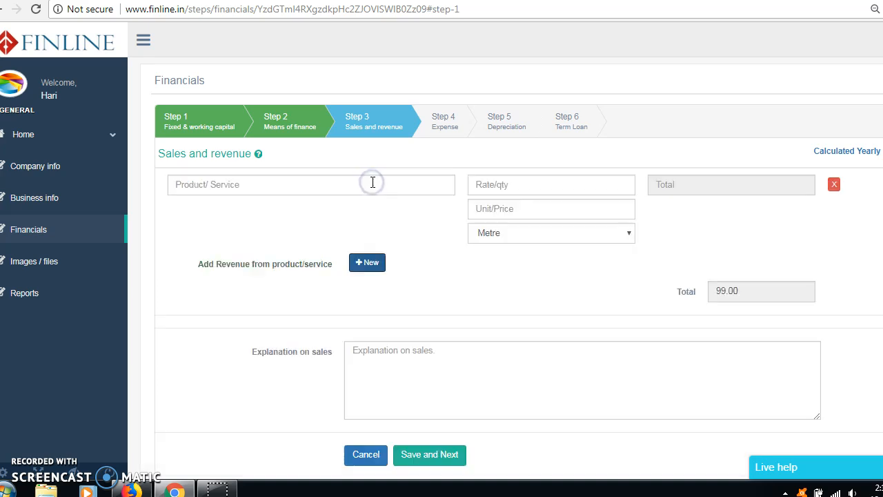
# Step: Examine the new revenue entry's product, rate/quantity and price fields and its available units
pyautogui.click(274, 187)
pyautogui.click(237, 183)
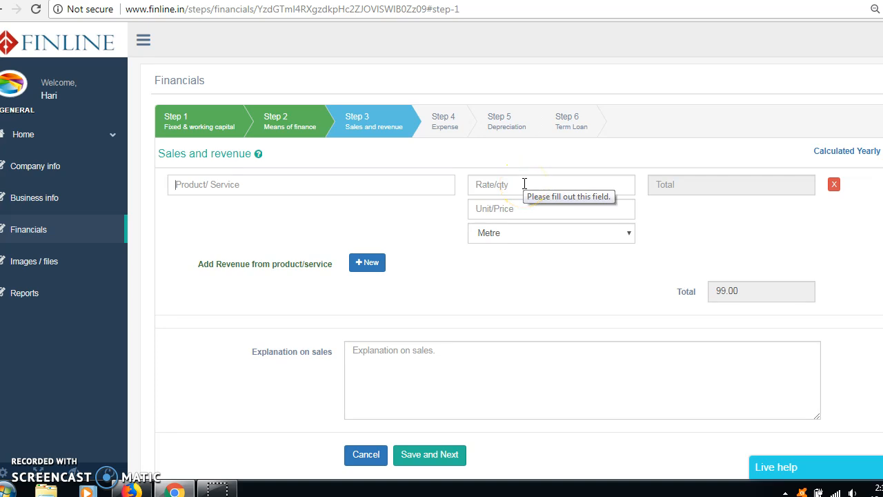
pyautogui.click(521, 209)
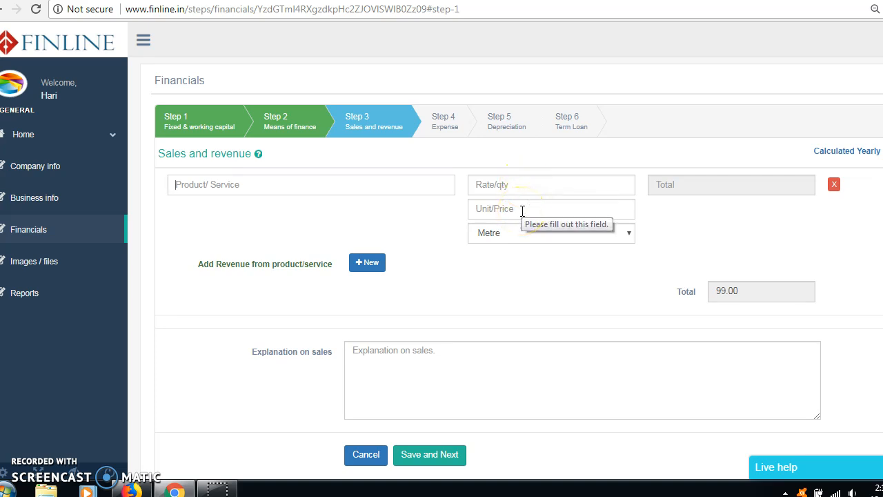
pyautogui.click(534, 233)
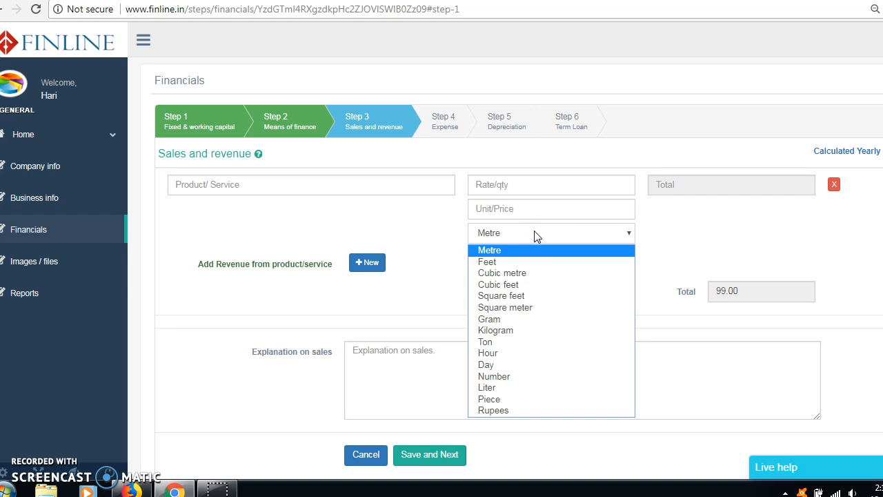
pyautogui.click(536, 235)
# Step: Enter Sales as the product/service of the new revenue entry
pyautogui.click(311, 183)
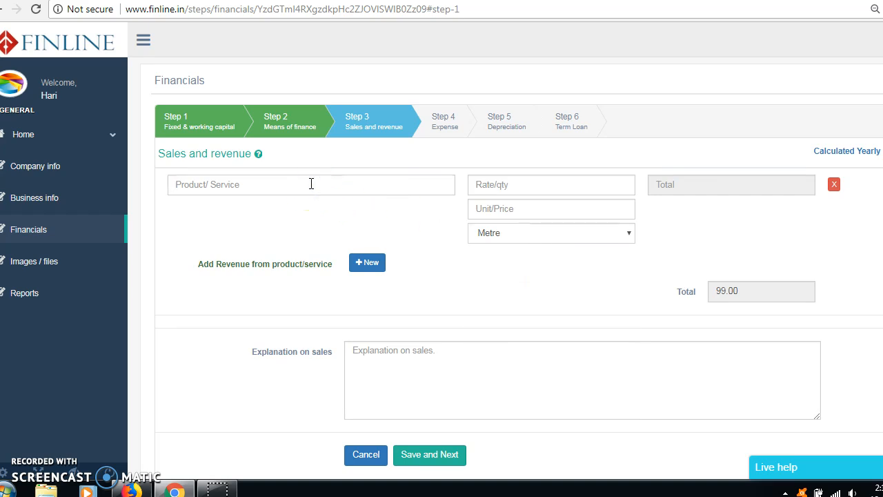
pyautogui.write('Sl')
pyautogui.press('BackSpace')
pyautogui.press('BackSpace')
pyautogui.write('Sales')
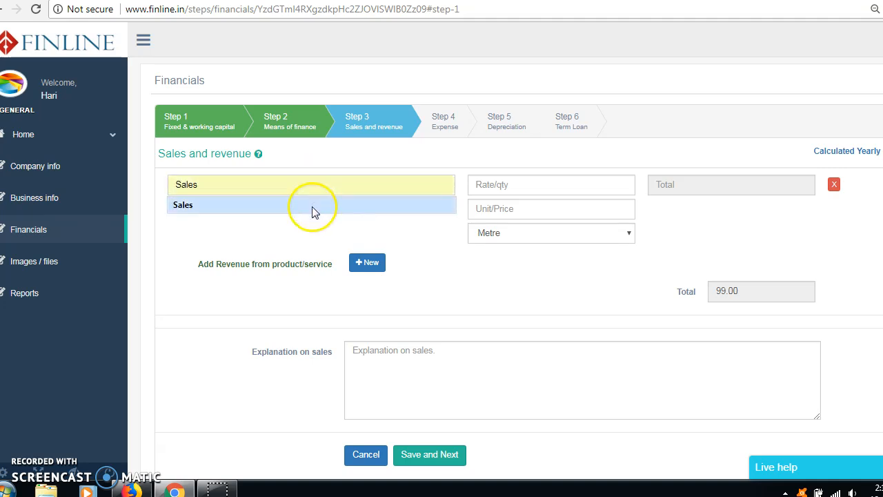
pyautogui.click(311, 205)
# Step: Set the Sales entry's Rate/qty to 15000, Unit/Price to 75 and unit to Piece
pyautogui.click(497, 178)
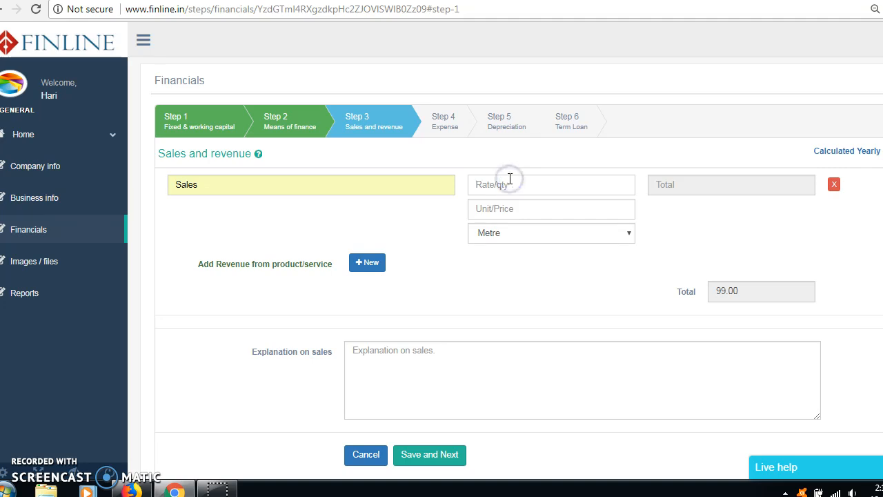
pyautogui.write('15000')
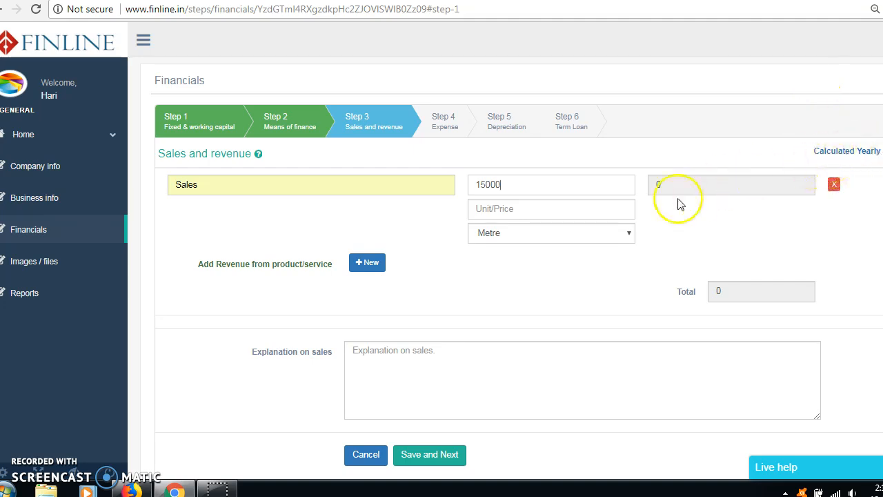
pyautogui.click(507, 209)
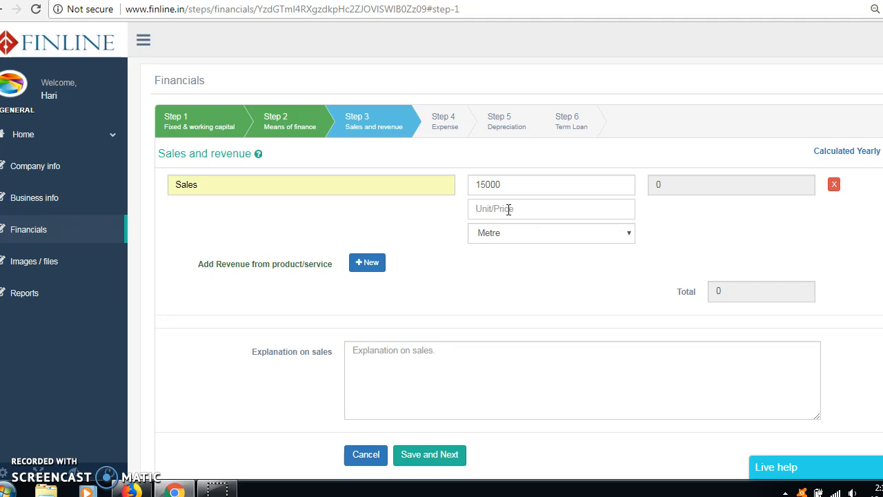
pyautogui.write('75')
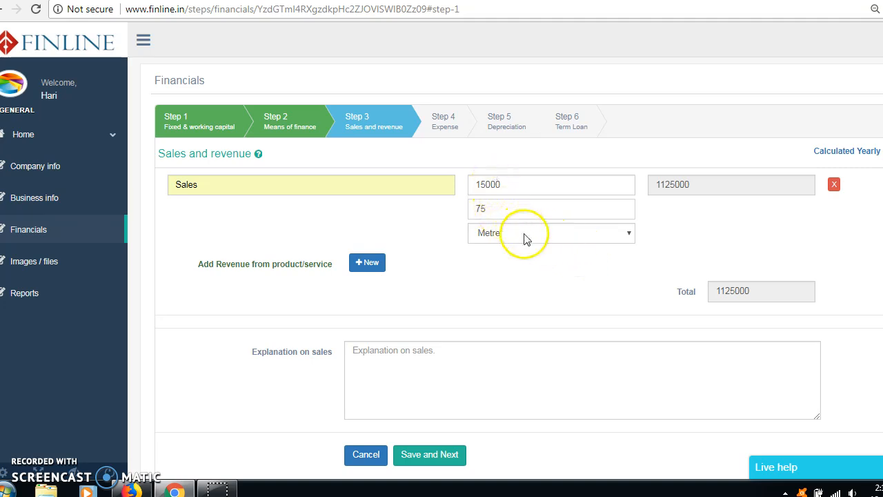
pyautogui.click(524, 235)
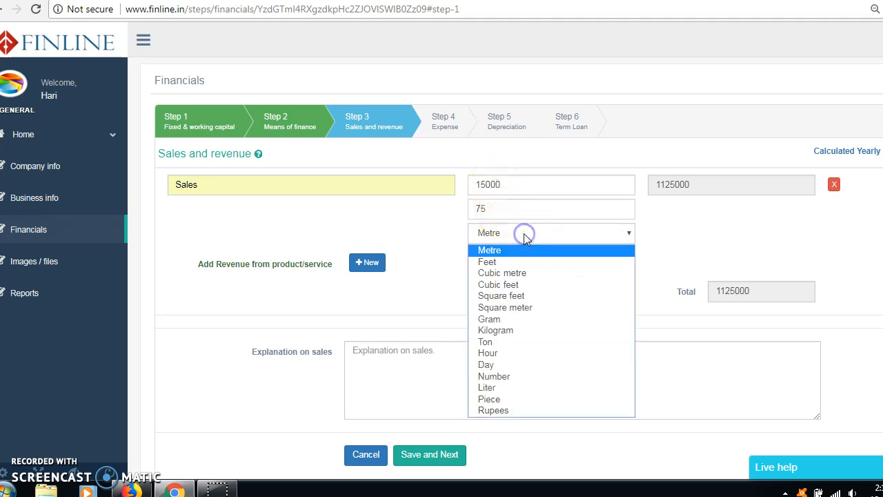
pyautogui.click(518, 400)
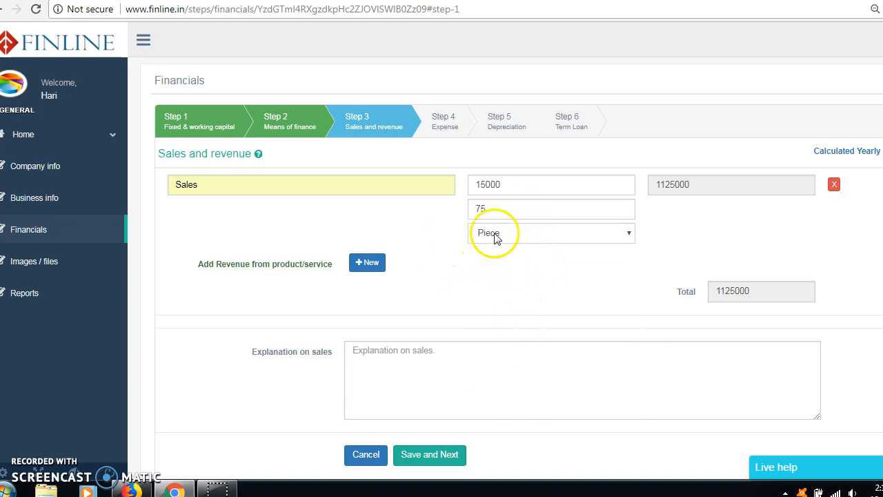
# Step: Add a second, empty revenue entry below Sales and delete it again
pyautogui.click(377, 270)
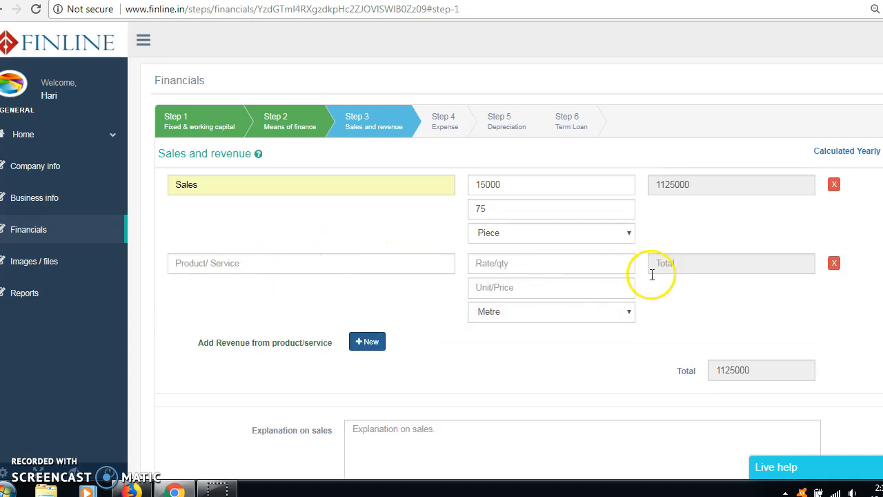
pyautogui.click(834, 266)
# Step: Open the Explanation on sales field for editing
pyautogui.scroll(-1, 694, 296)
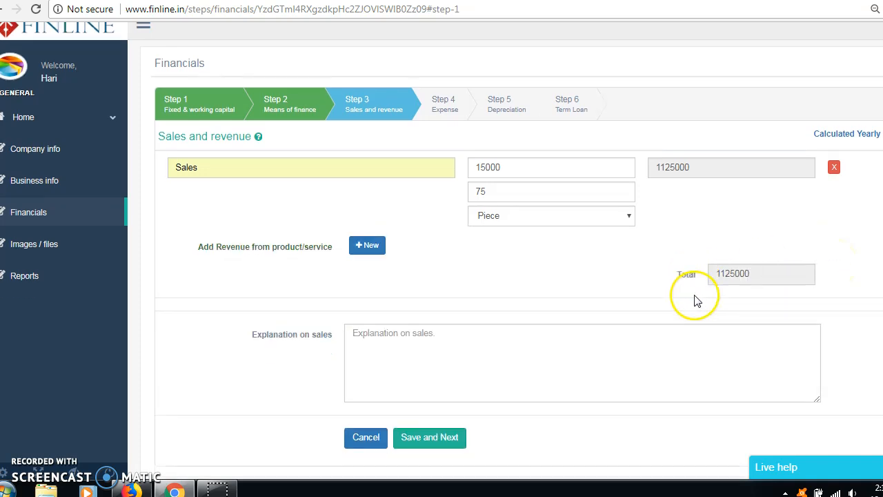
pyautogui.click(410, 302)
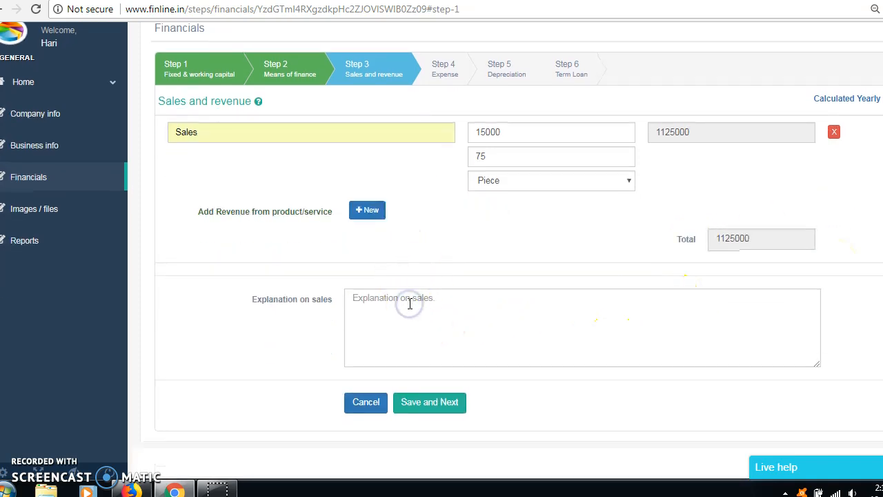